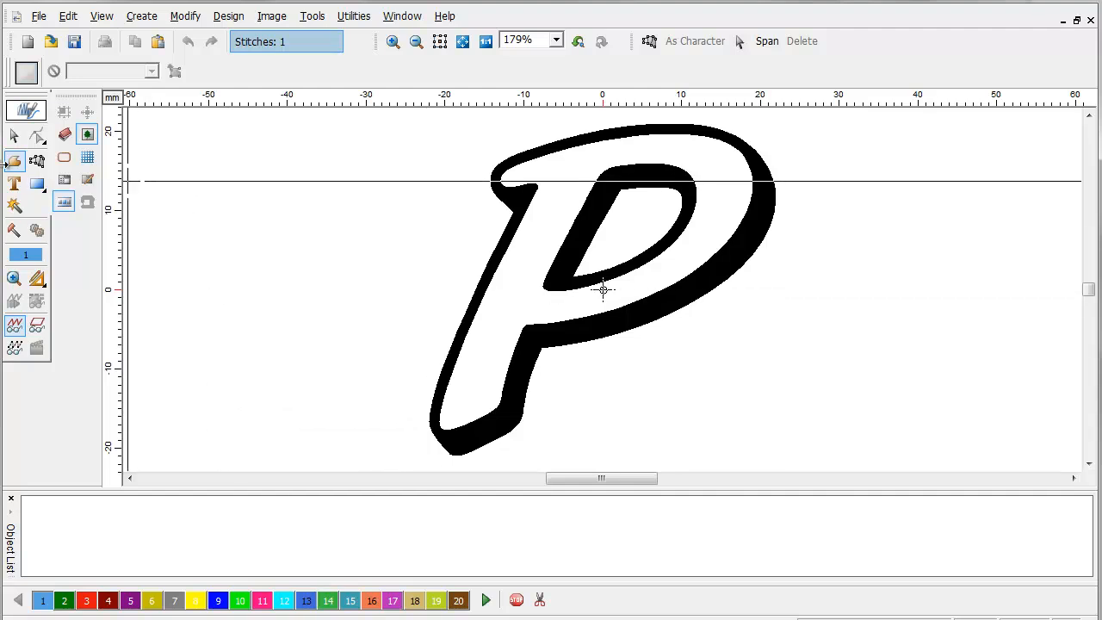
# Start a new digitized object and set its stitch type to Running Stitch.
pyautogui.click(14, 163)
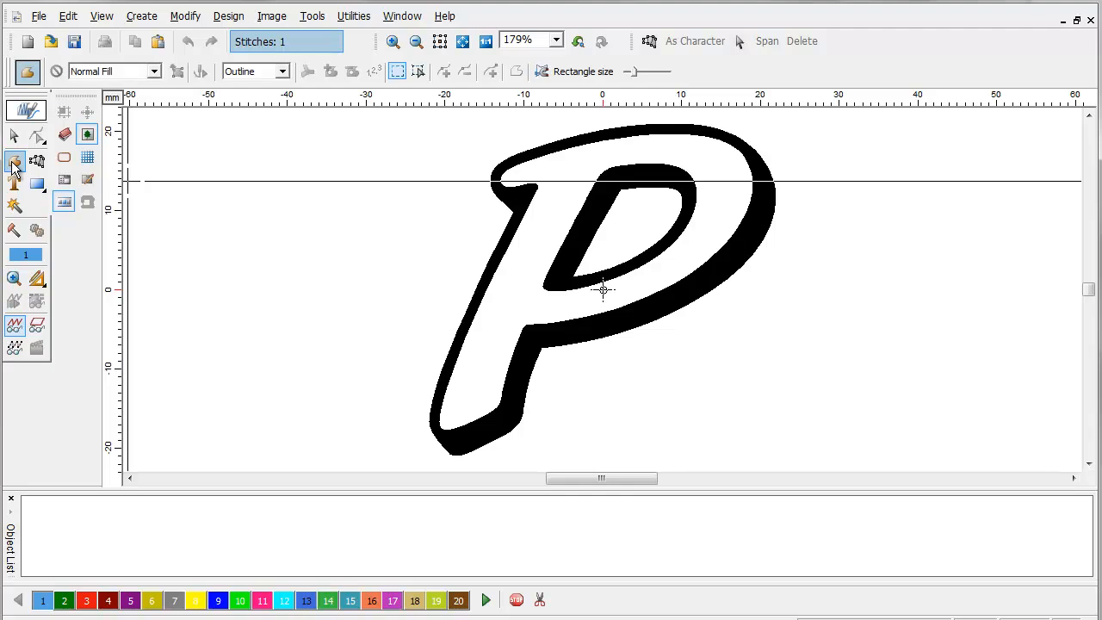
pyautogui.click(116, 72)
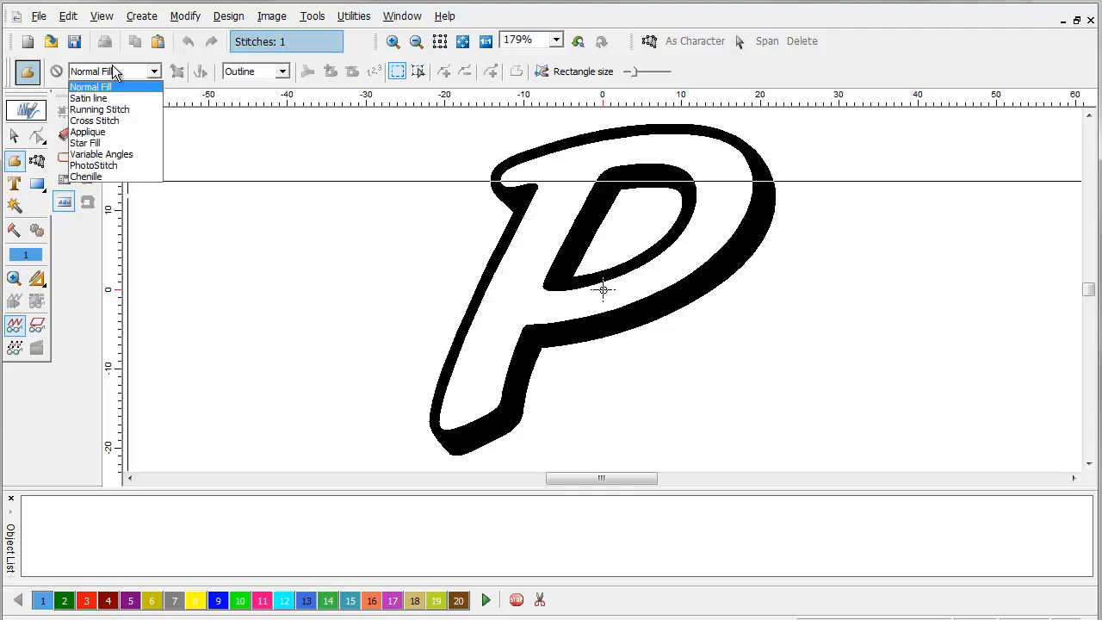
pyautogui.click(100, 111)
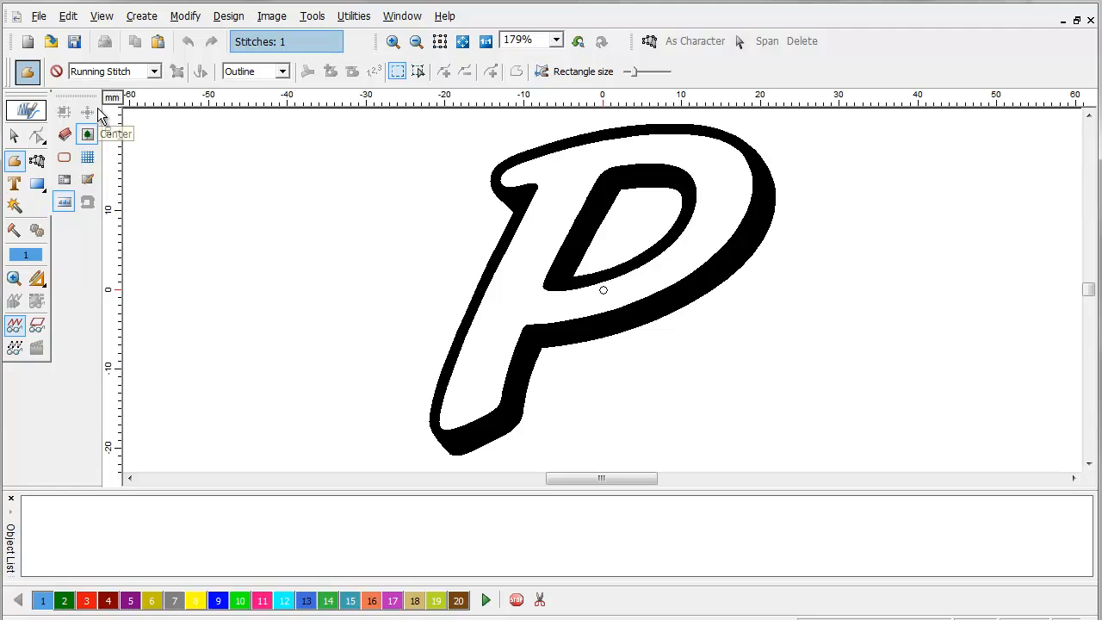
# Trace points up the inner edge of the P's left stem and around the top-left curl.
pyautogui.click(441, 409)
pyautogui.click(449, 383)
pyautogui.click(458, 353)
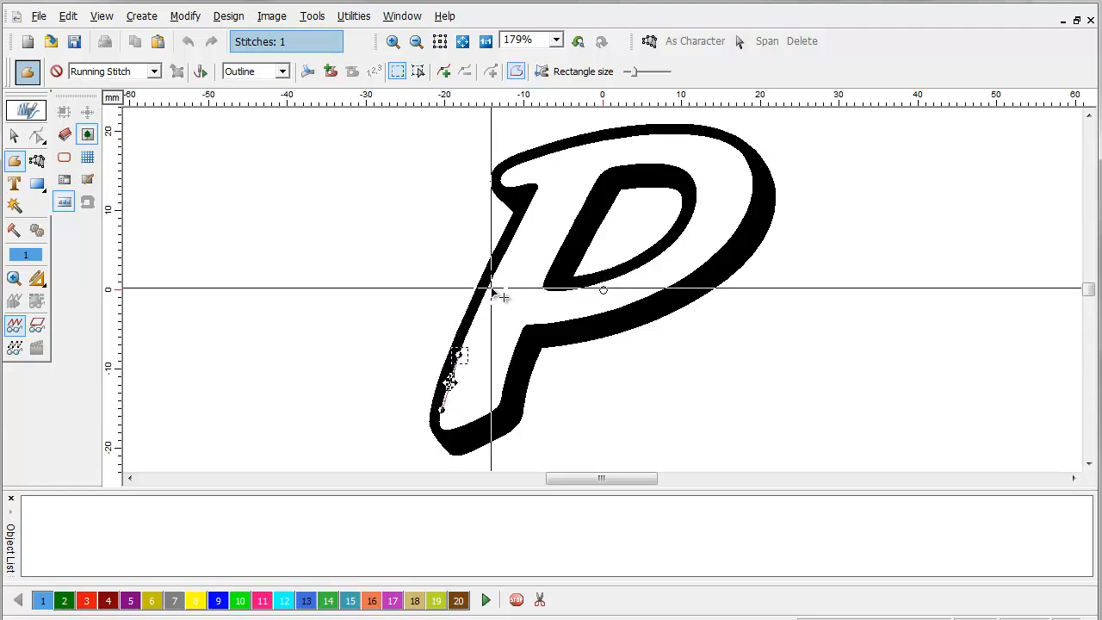
pyautogui.click(491, 287)
pyautogui.click(505, 260)
pyautogui.click(528, 216)
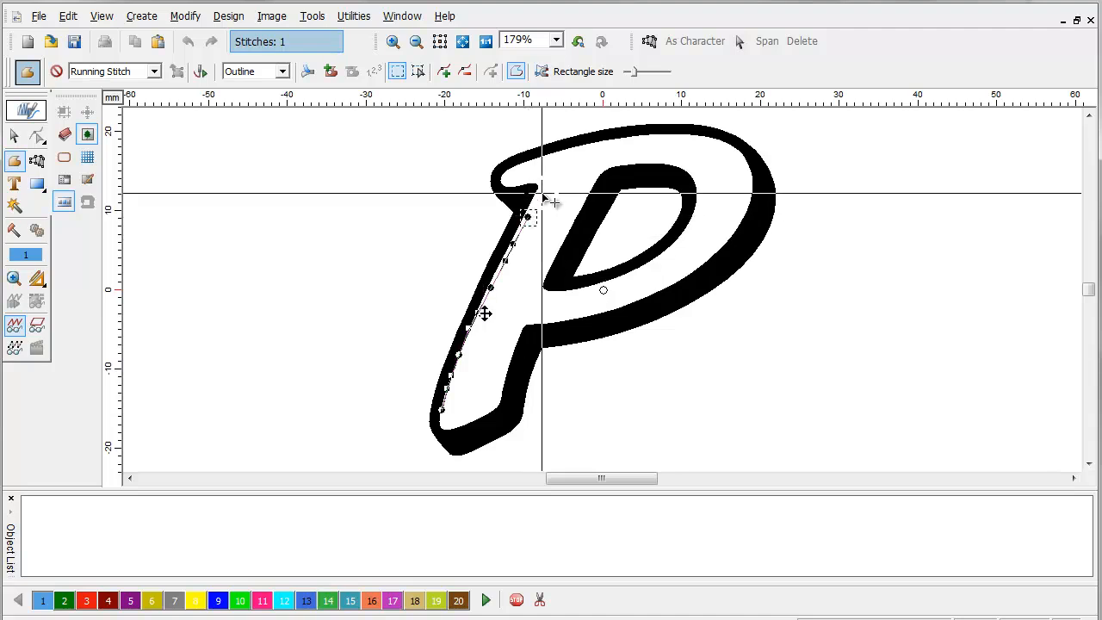
pyautogui.click(535, 182)
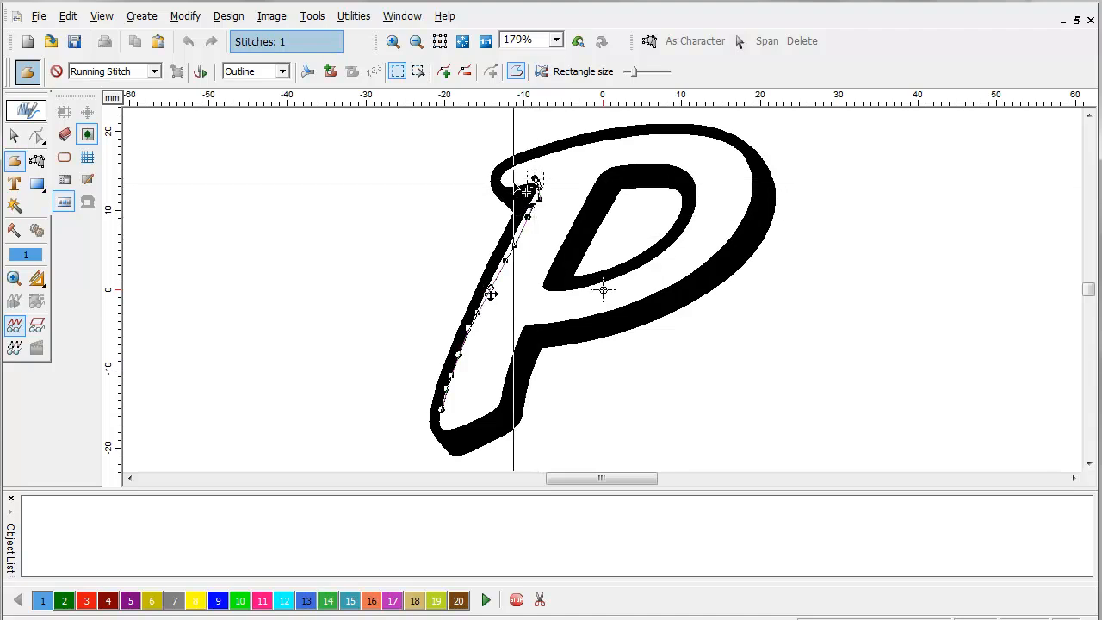
pyautogui.click(512, 178)
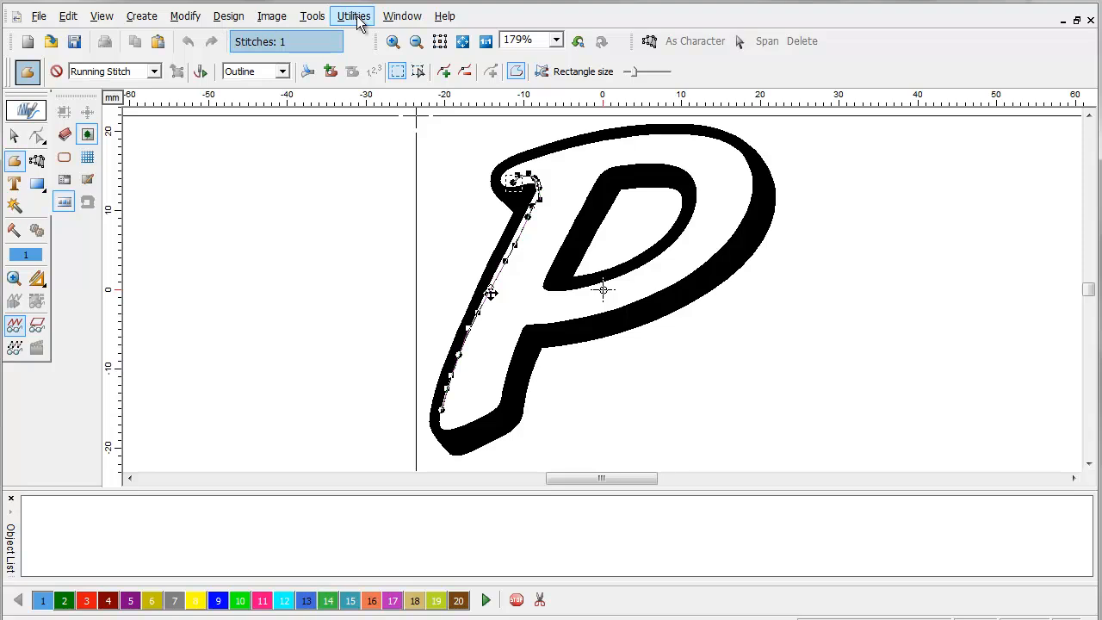
# Generate the running stitches for the drawn line with Stitch it!
pyautogui.moveTo(475, 167); pyautogui.dragTo(637, 278)
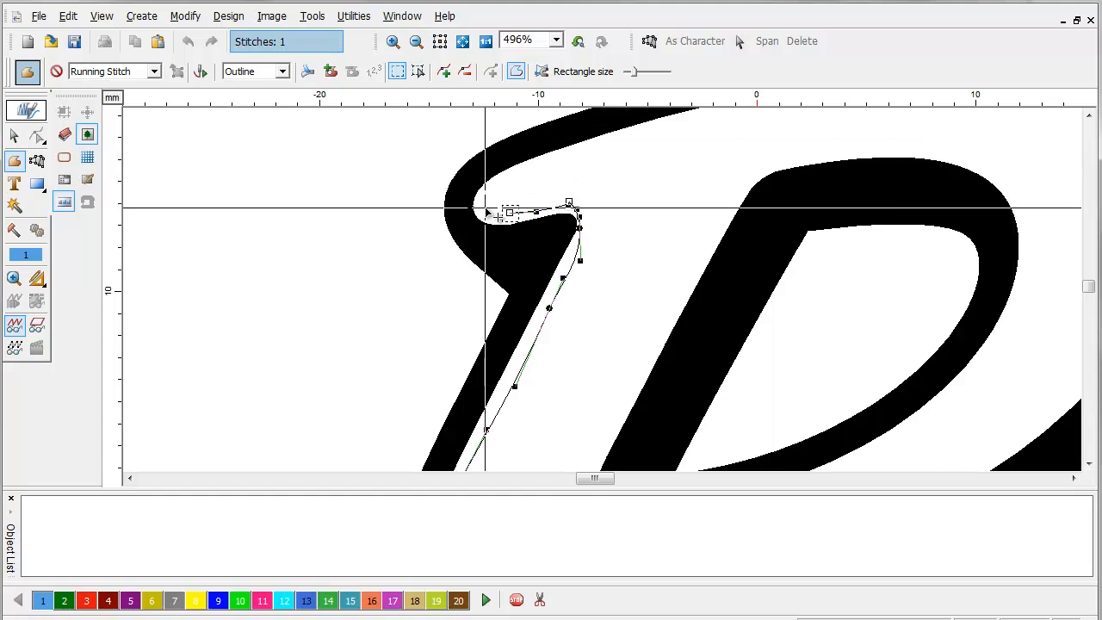
pyautogui.rightClick(637, 258)
pyautogui.click(664, 271)
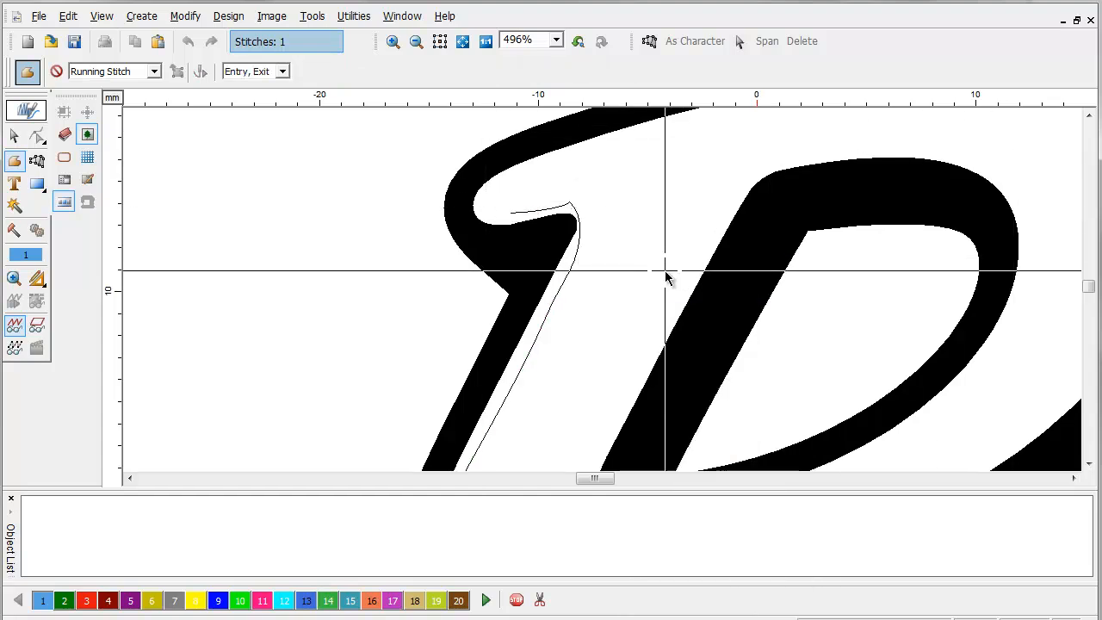
# Outline a Column Fill cap around the P's top-left curl and finish the outline.
pyautogui.click(37, 162)
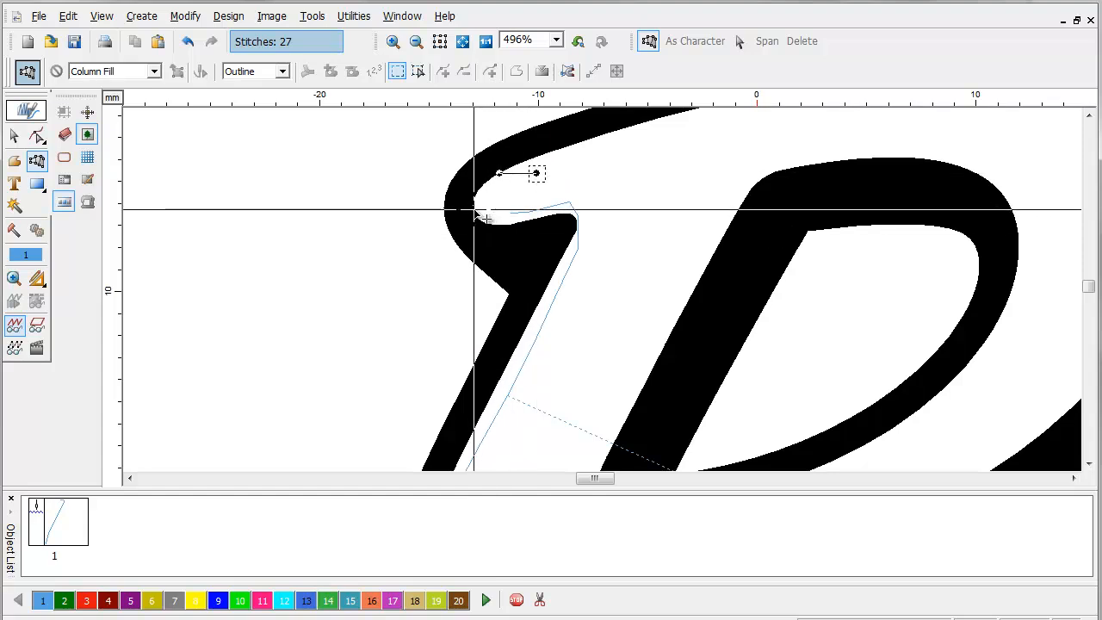
pyautogui.click(475, 210)
pyautogui.click(508, 225)
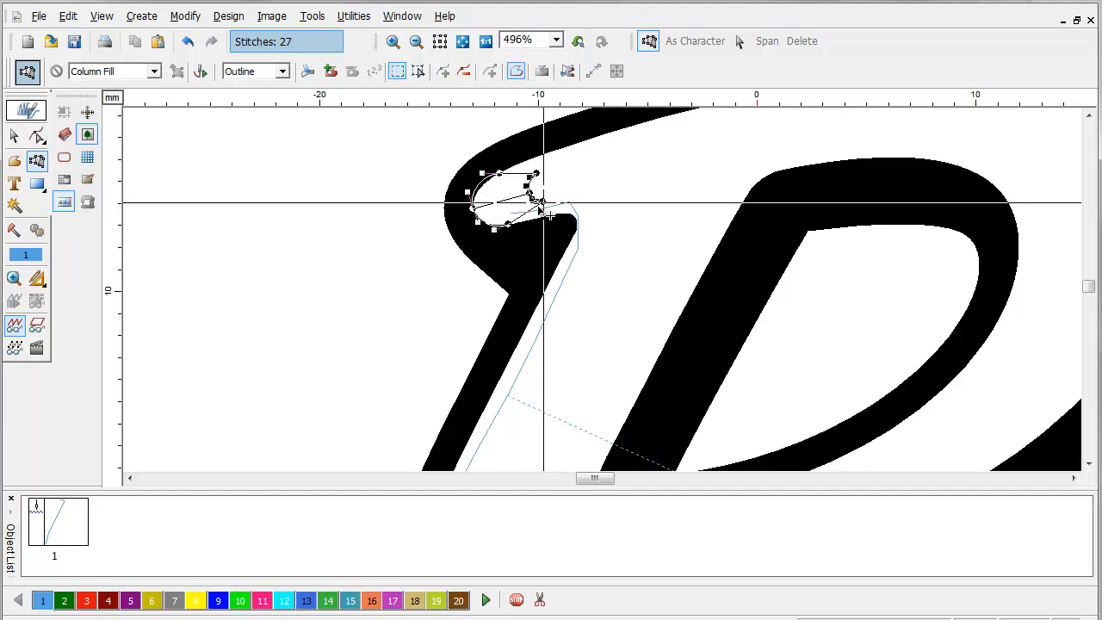
pyautogui.click(497, 169)
pyautogui.click(505, 226)
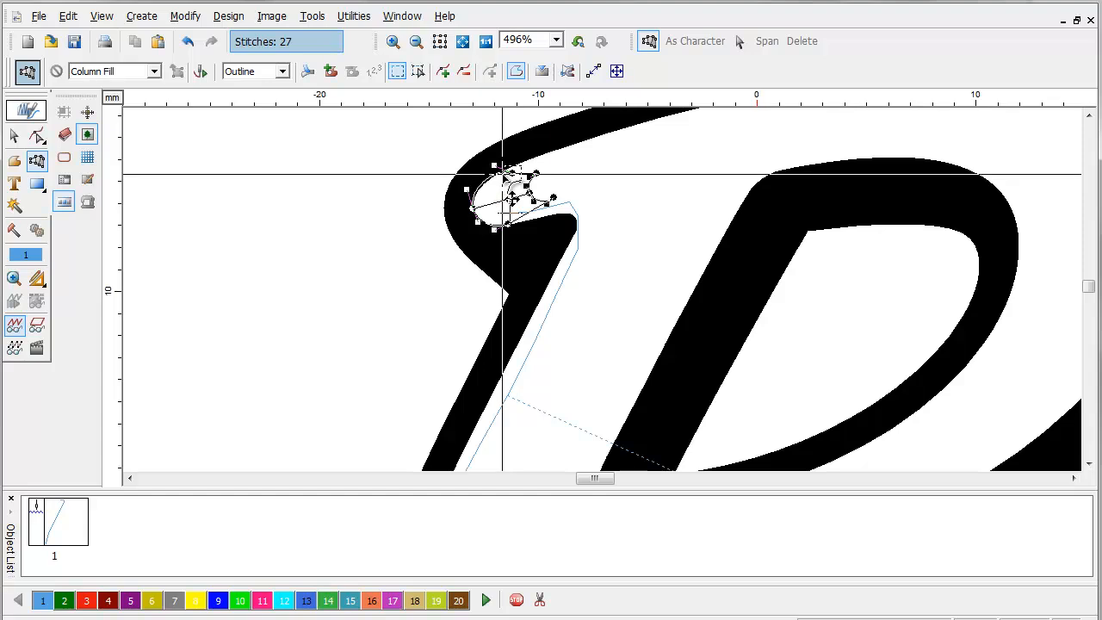
pyautogui.press('Return')
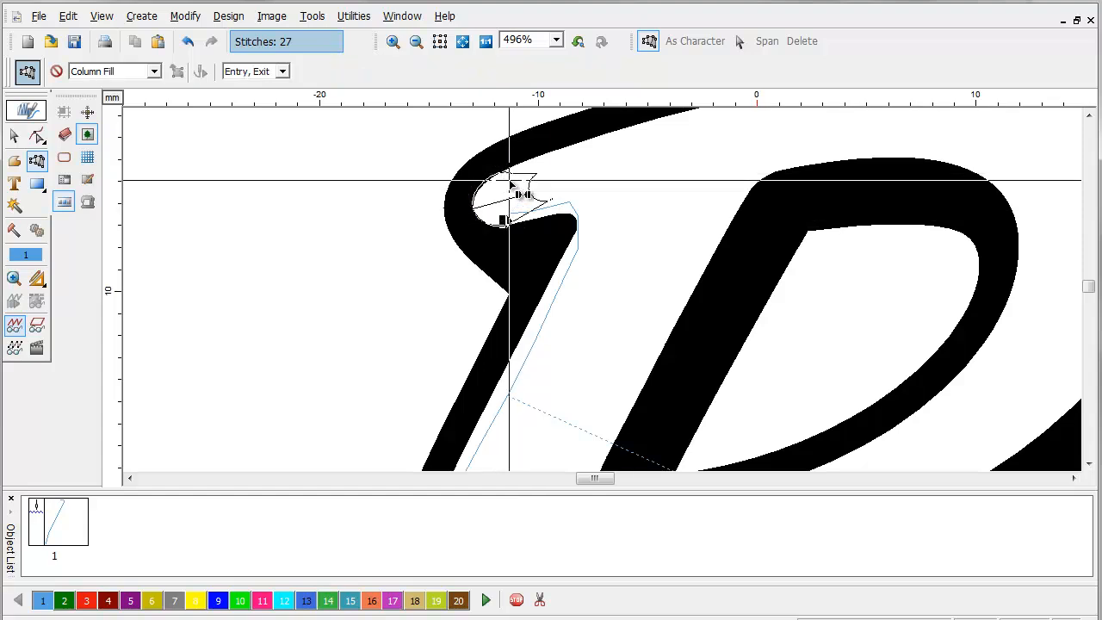
# Set the cap's entry and exit points so its satin stitches are generated.
pyautogui.click(512, 181)
pyautogui.click(563, 180)
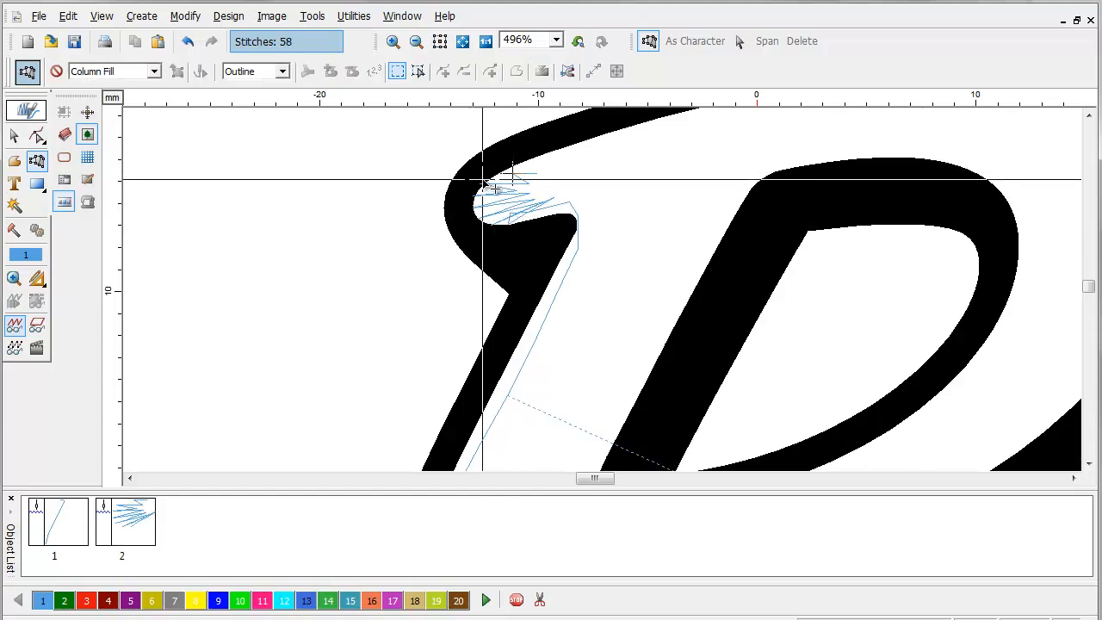
# In the curl cap's Embroidery Settings, switch the stitch type to Satin and apply it.
pyautogui.click(37, 136)
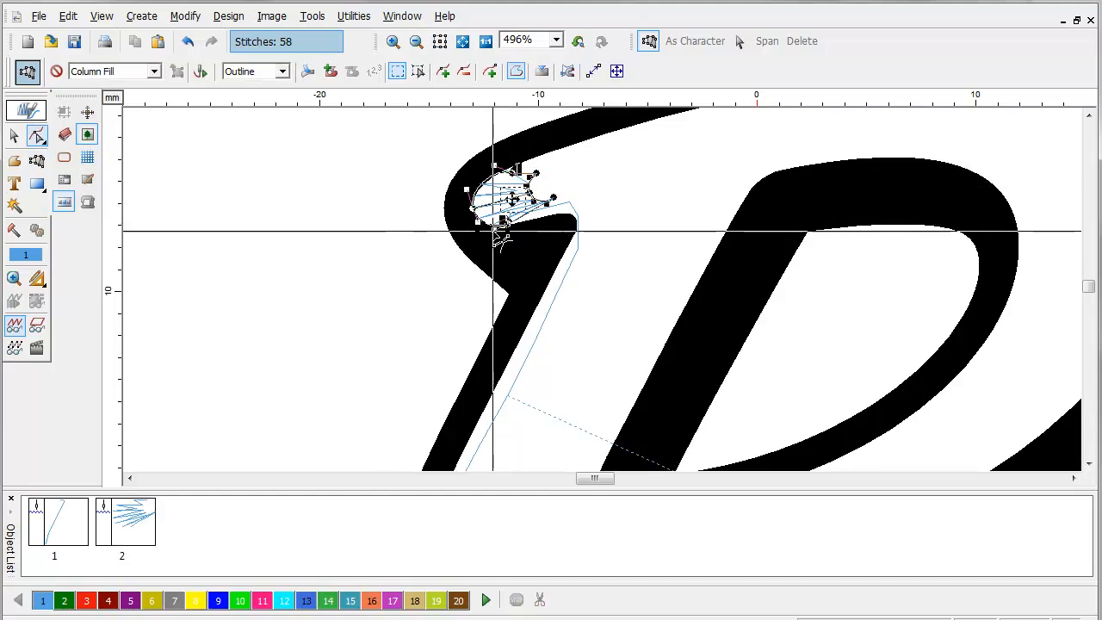
pyautogui.rightClick(87, 181)
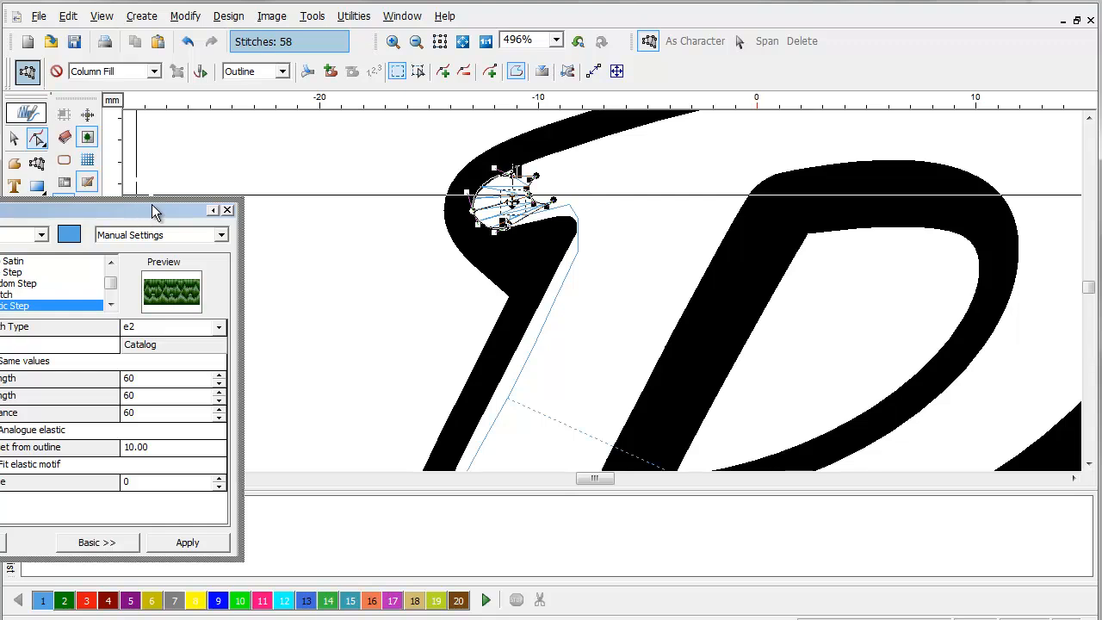
pyautogui.moveTo(155, 211); pyautogui.dragTo(466, 132)
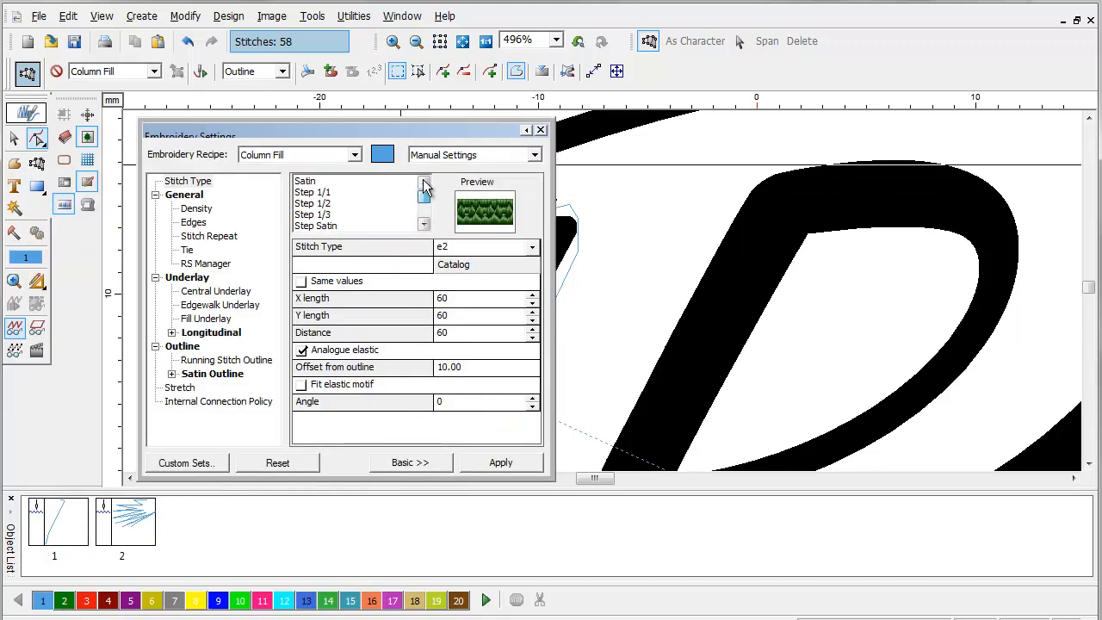
pyautogui.click(308, 182)
pyautogui.click(500, 463)
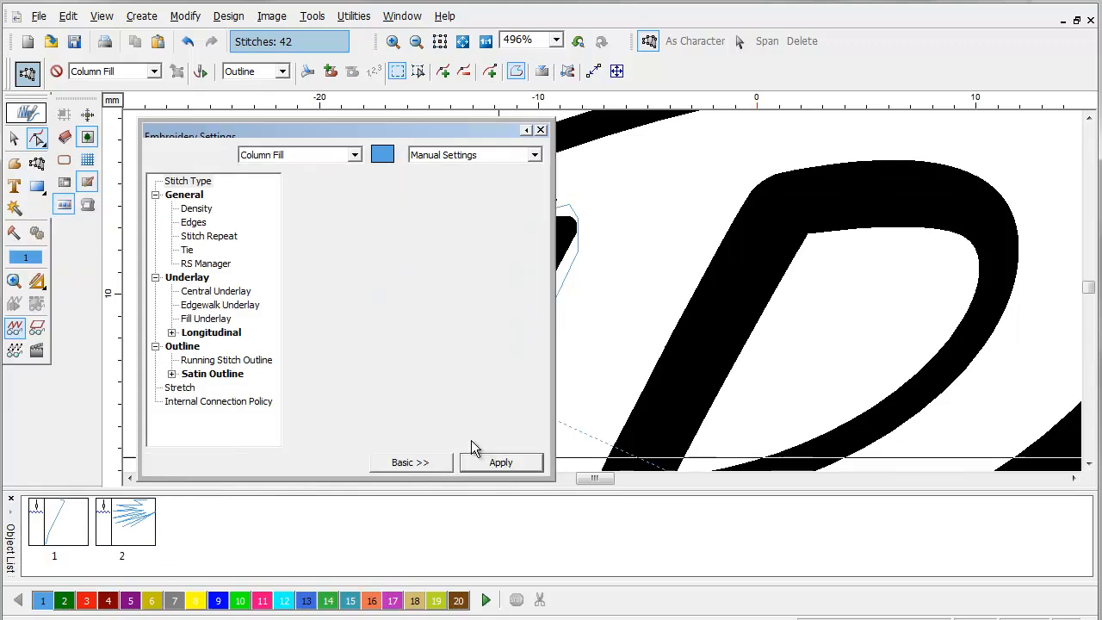
# Set the cap's satin density to 2.00 and close the settings.
pyautogui.click(196, 210)
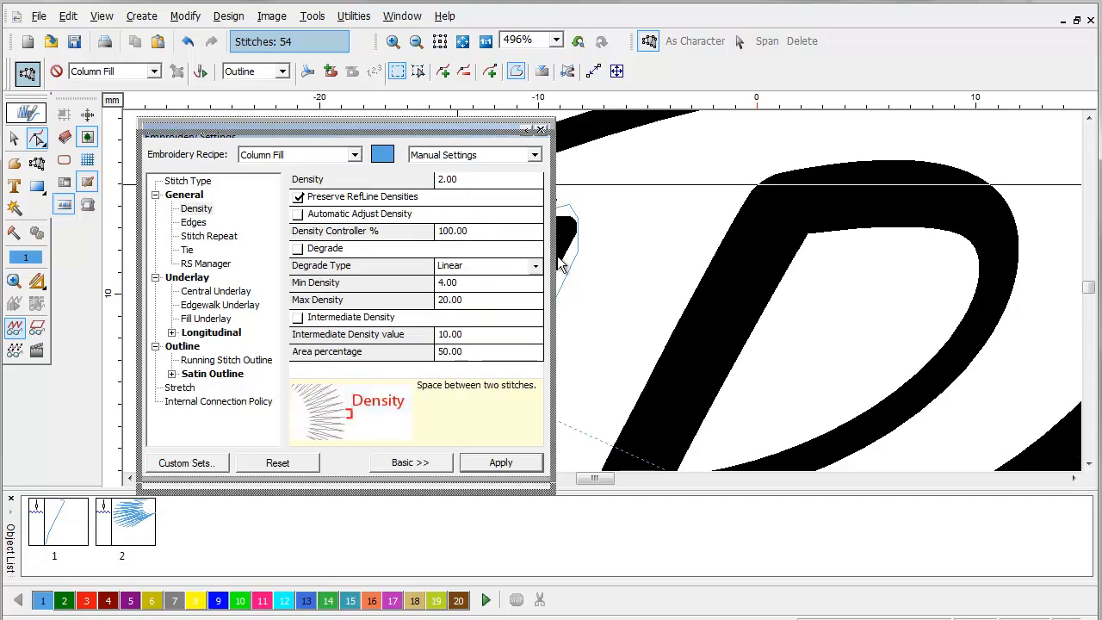
pyautogui.moveTo(457, 125); pyautogui.dragTo(717, 303)
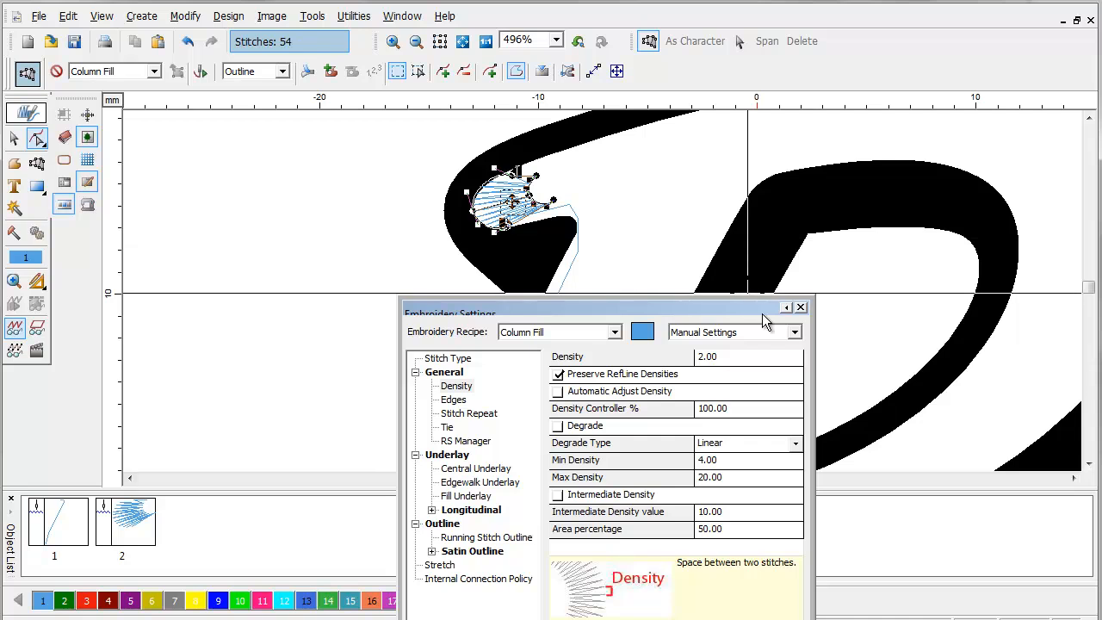
pyautogui.click(801, 308)
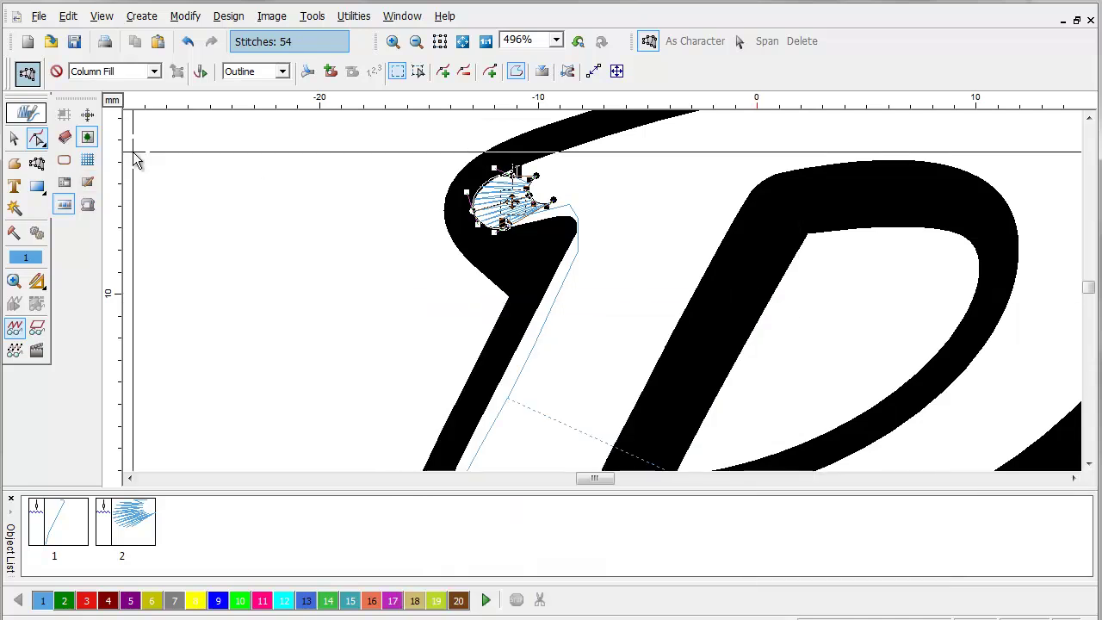
# Start a new running-stitch path from the top curl along the bowl's top and right side.
pyautogui.click(15, 166)
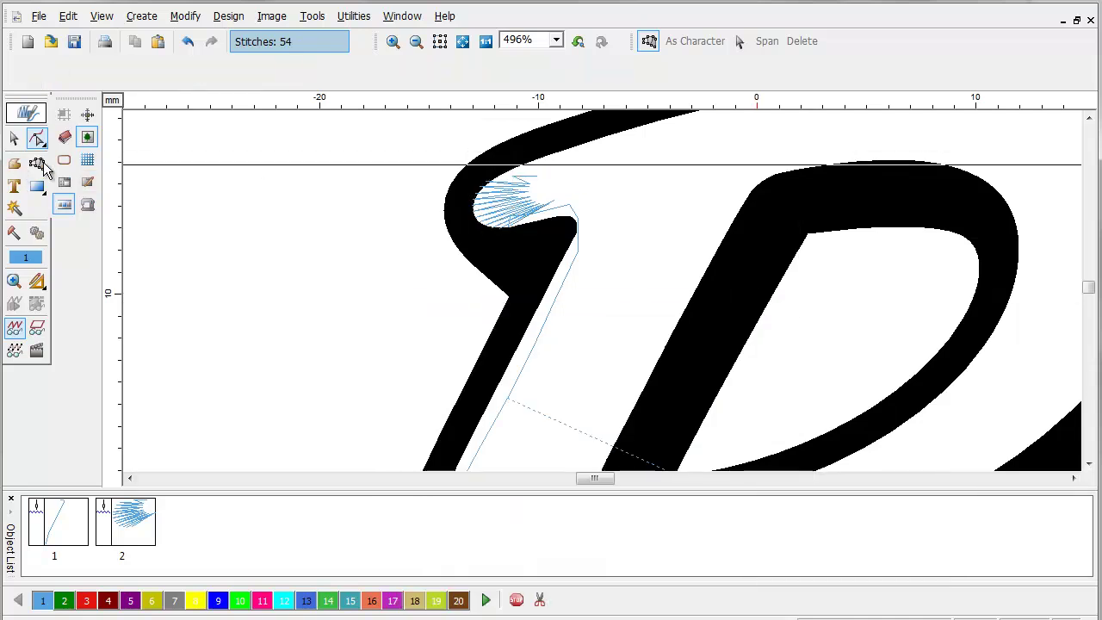
pyautogui.click(534, 169)
pyautogui.click(669, 129)
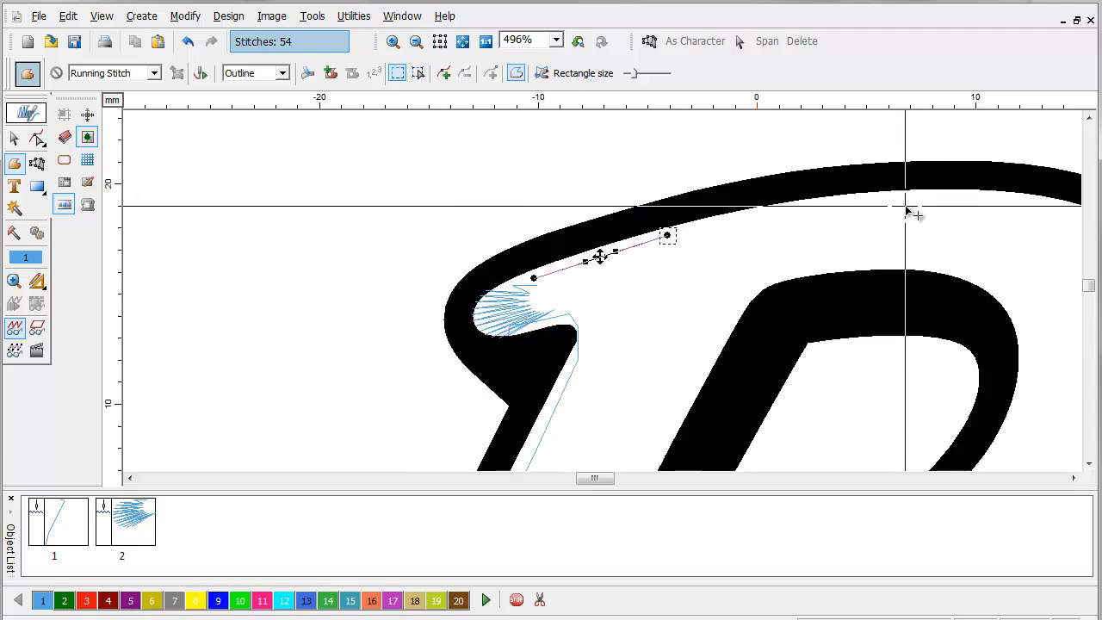
pyautogui.click(1033, 205)
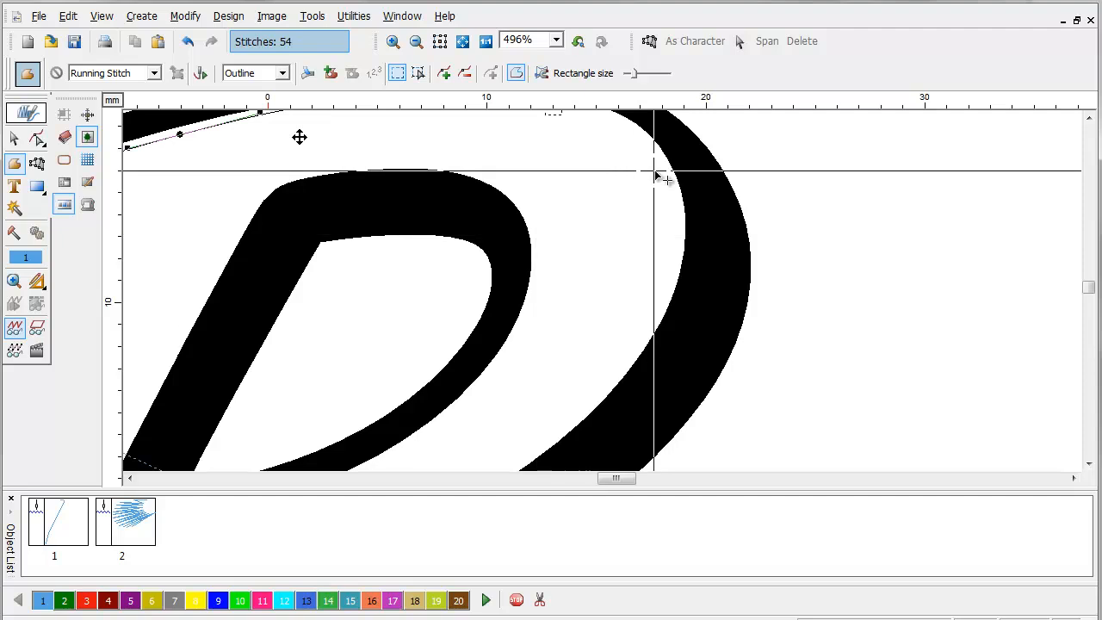
pyautogui.click(669, 184)
pyautogui.click(680, 293)
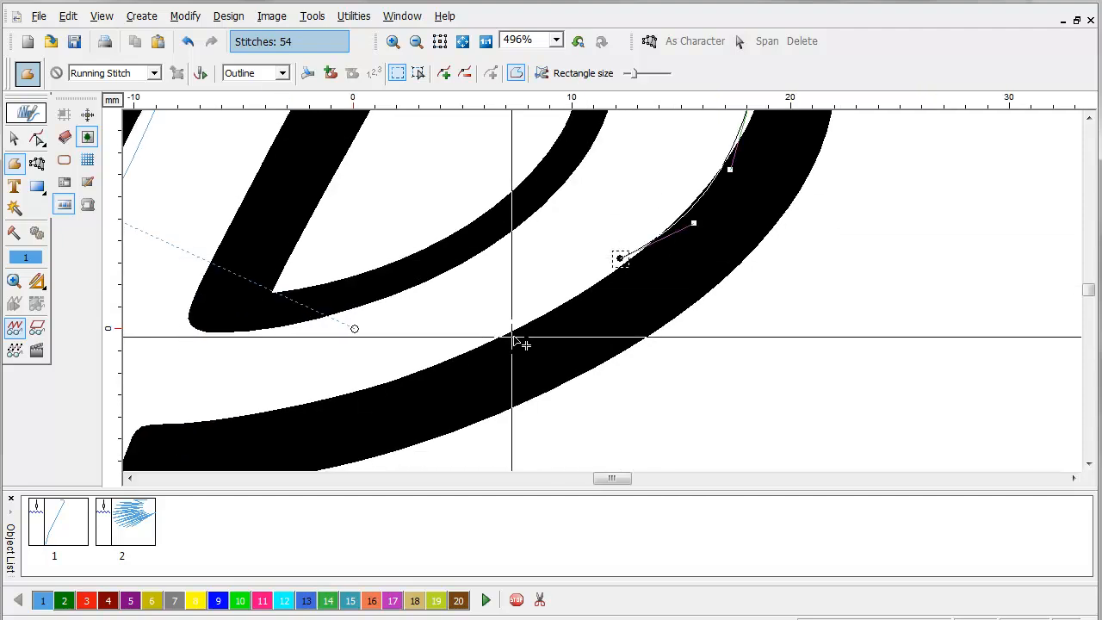
pyautogui.click(456, 350)
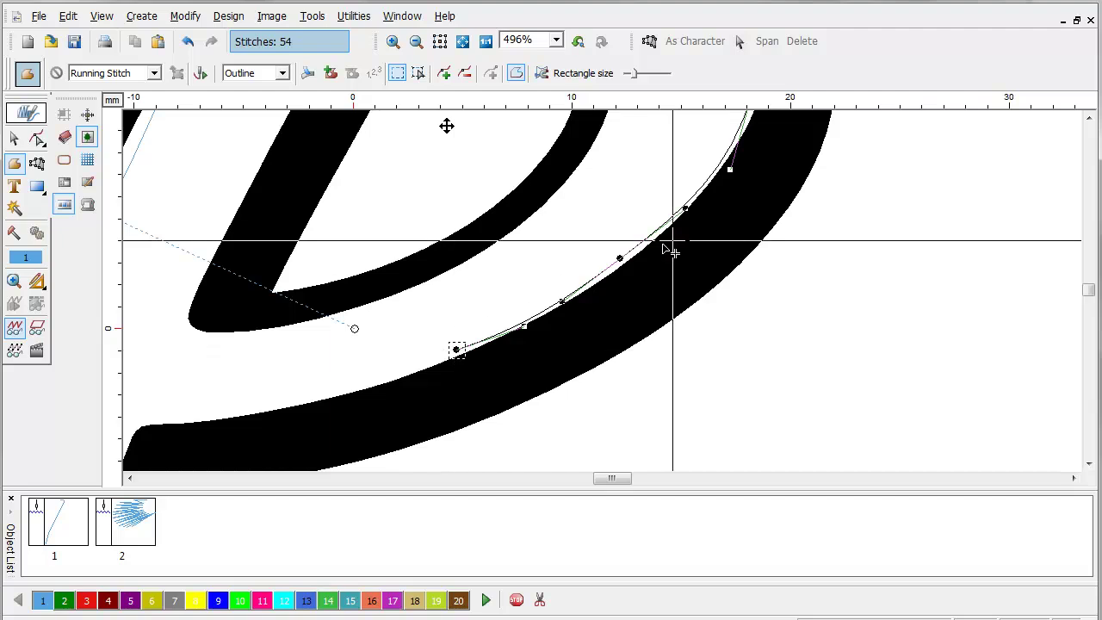
pyautogui.click(729, 160)
# Continue the path along the lower arc and down the stroke to its inner corner, then finish it.
pyautogui.click(331, 391)
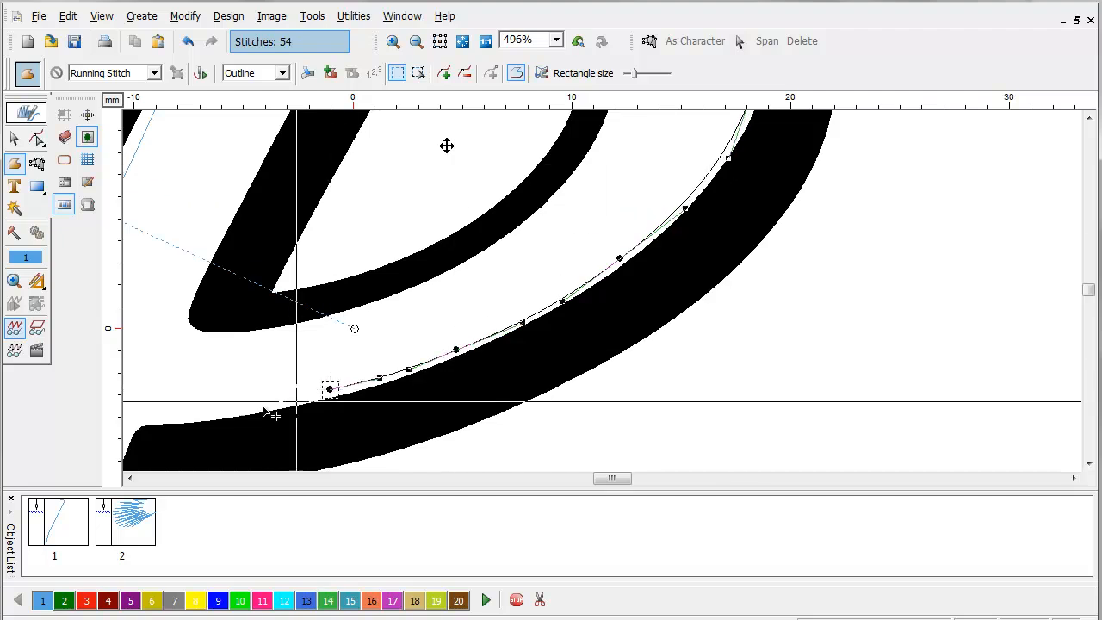
pyautogui.click(198, 410)
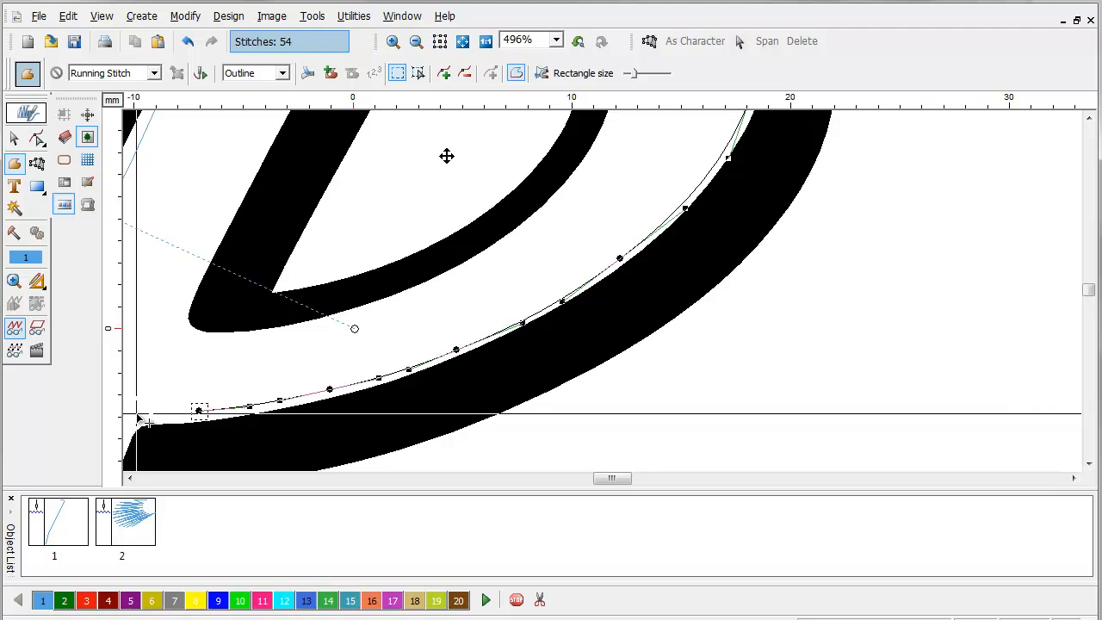
pyautogui.moveTo(184, 356); pyautogui.dragTo(436, 97)
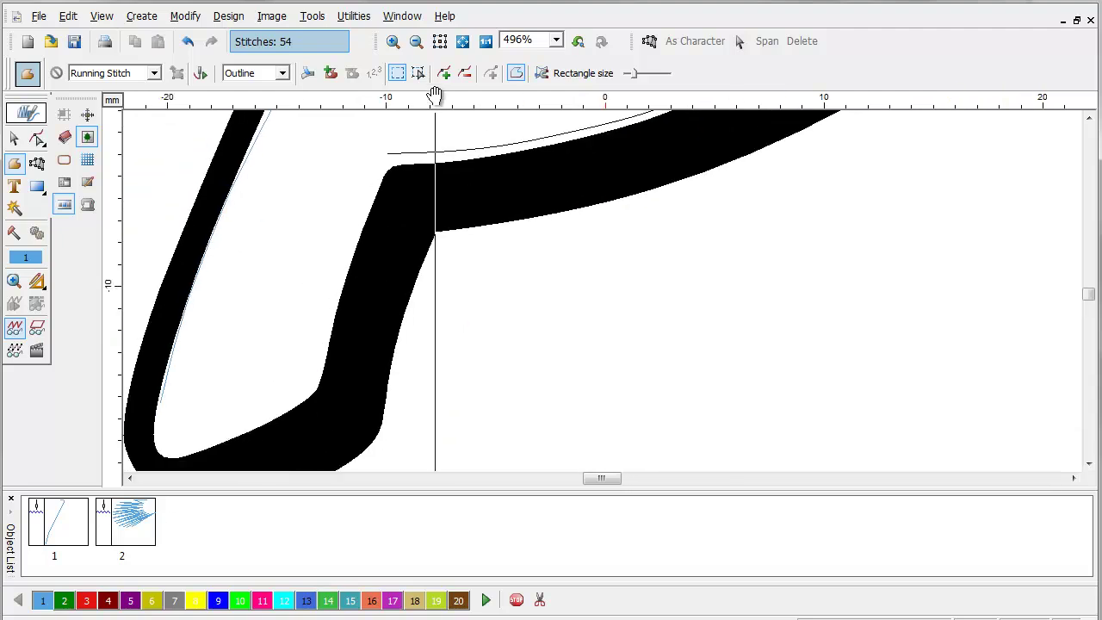
pyautogui.click(361, 212)
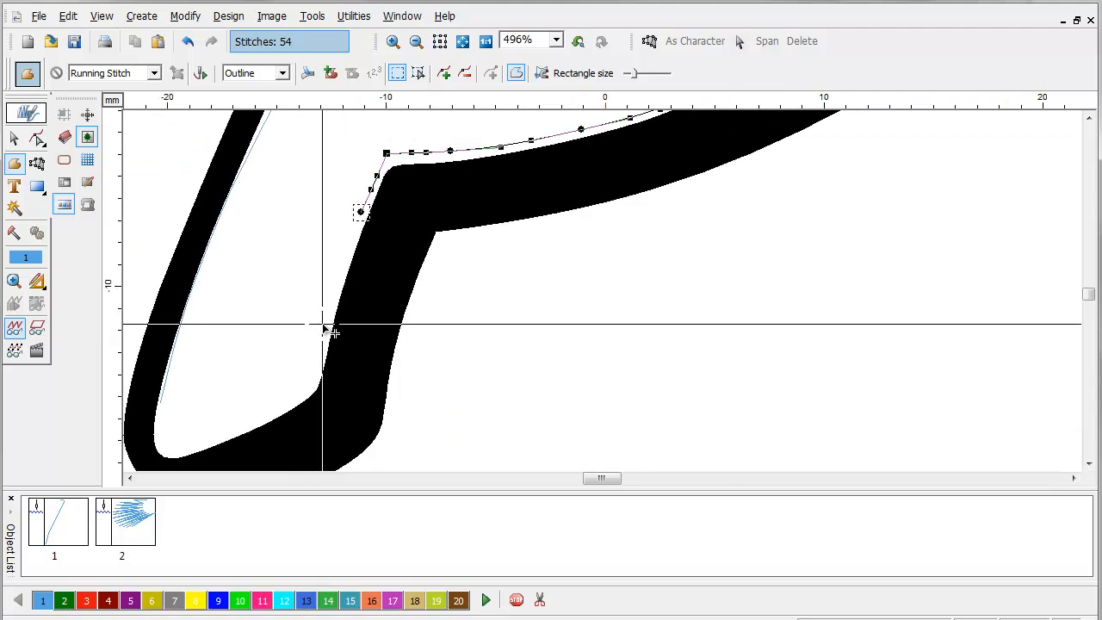
pyautogui.click(324, 325)
pyautogui.click(315, 377)
pyautogui.press('Return')
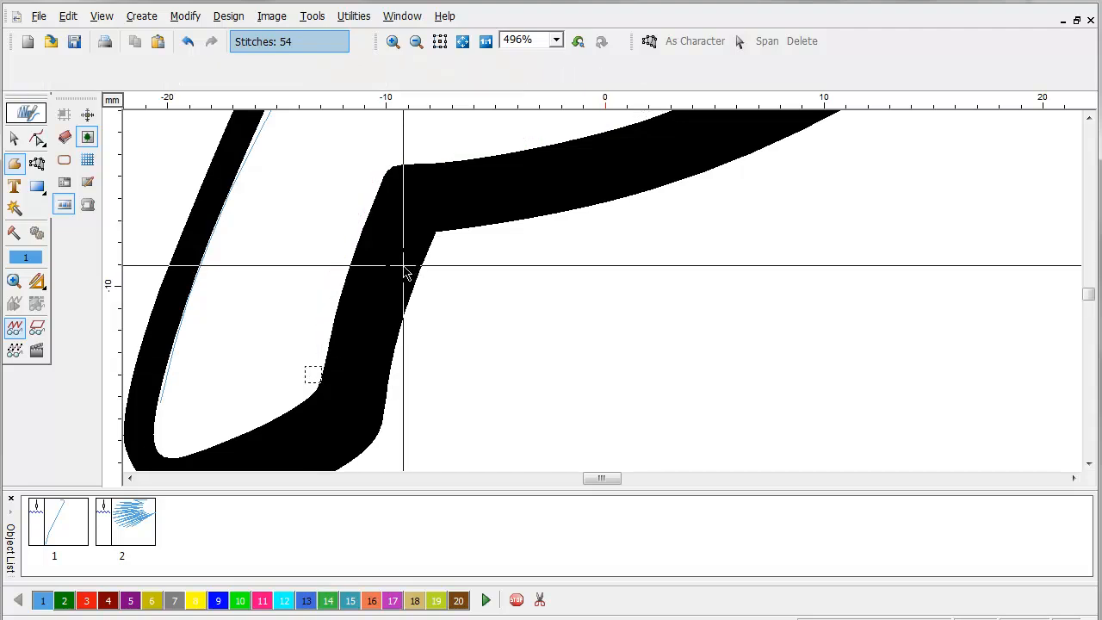
# Outline a Column Fill with rungs across the stroke's rounded bottom end.
pyautogui.click(36, 165)
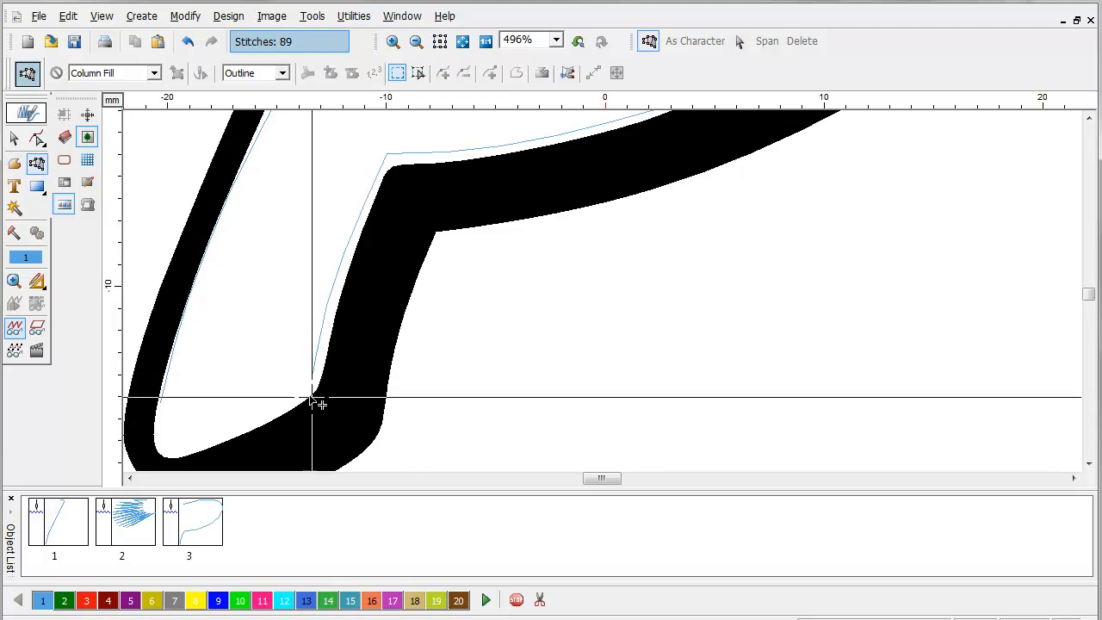
pyautogui.click(315, 389)
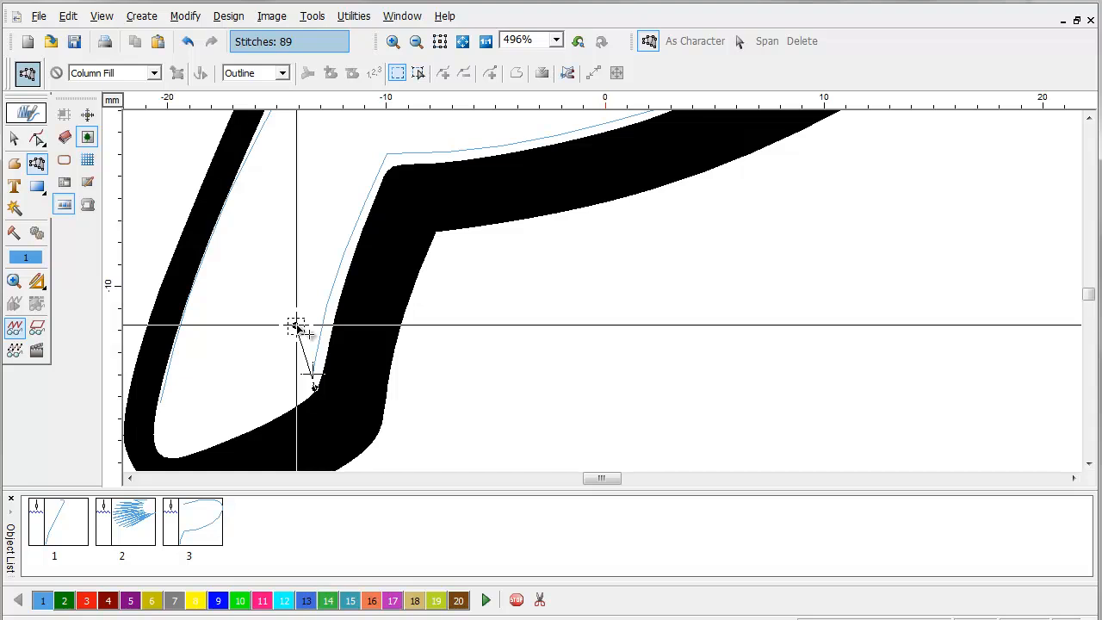
pyautogui.click(295, 325)
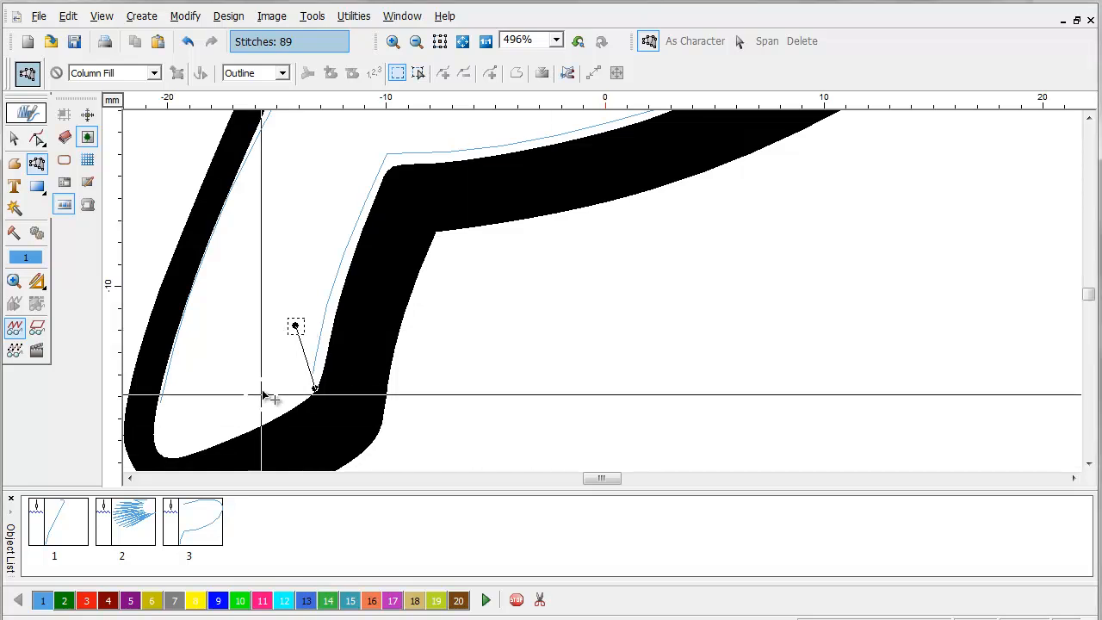
pyautogui.click(250, 336)
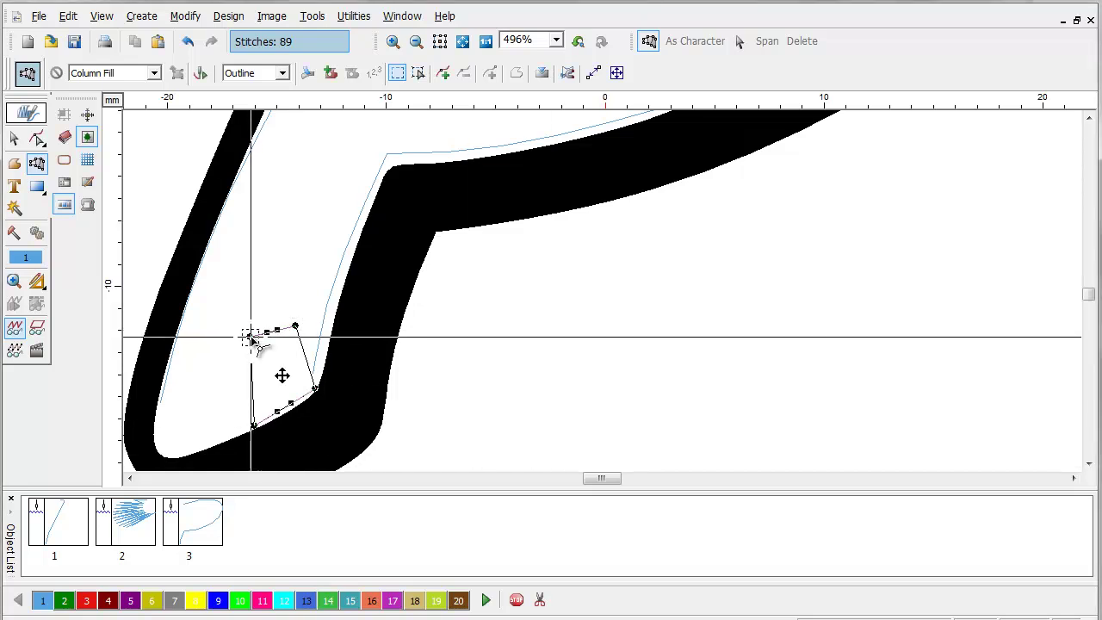
pyautogui.click(195, 457)
pyautogui.click(204, 372)
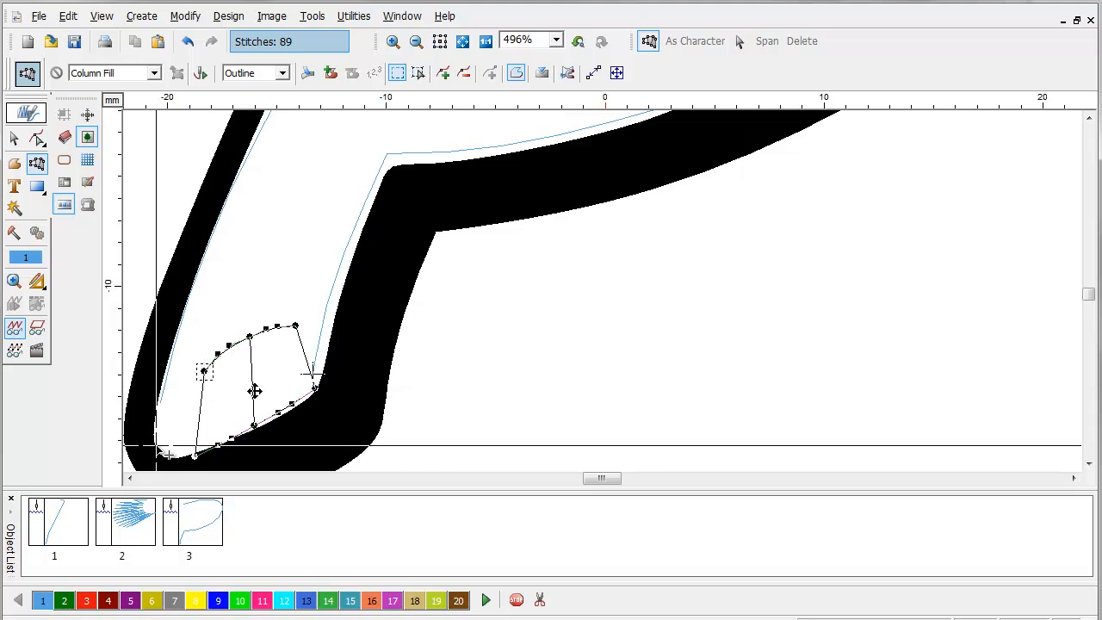
pyautogui.click(156, 446)
pyautogui.click(179, 386)
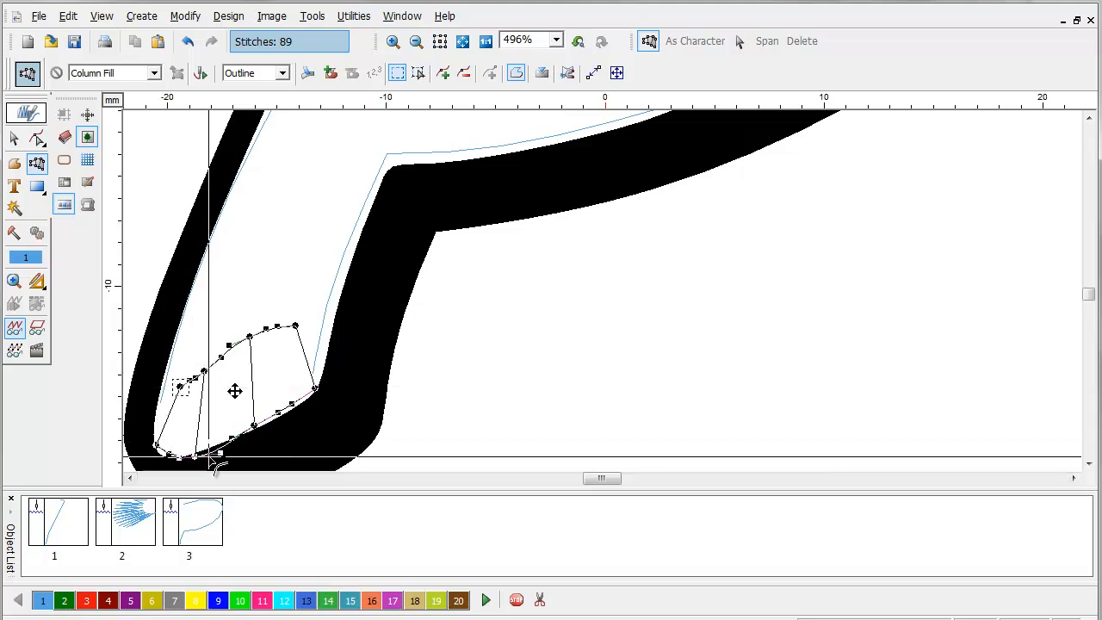
pyautogui.press('Return')
# Place the column's entry and exit points to generate its satin stitches.
pyautogui.click(302, 373)
pyautogui.click(170, 414)
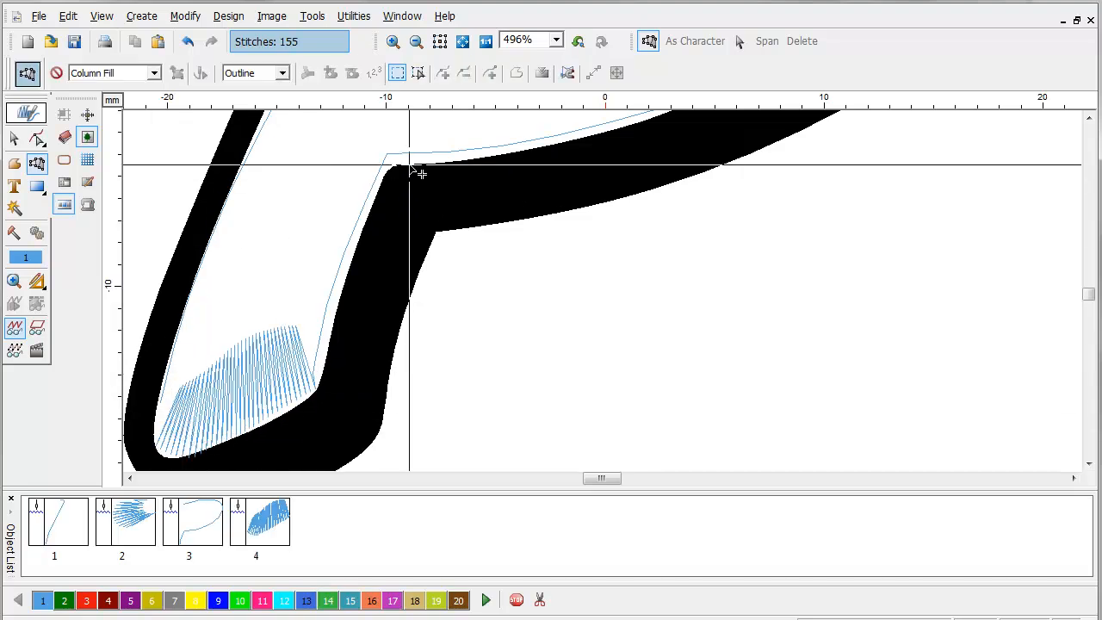
pyautogui.scroll(3, 425, 218)
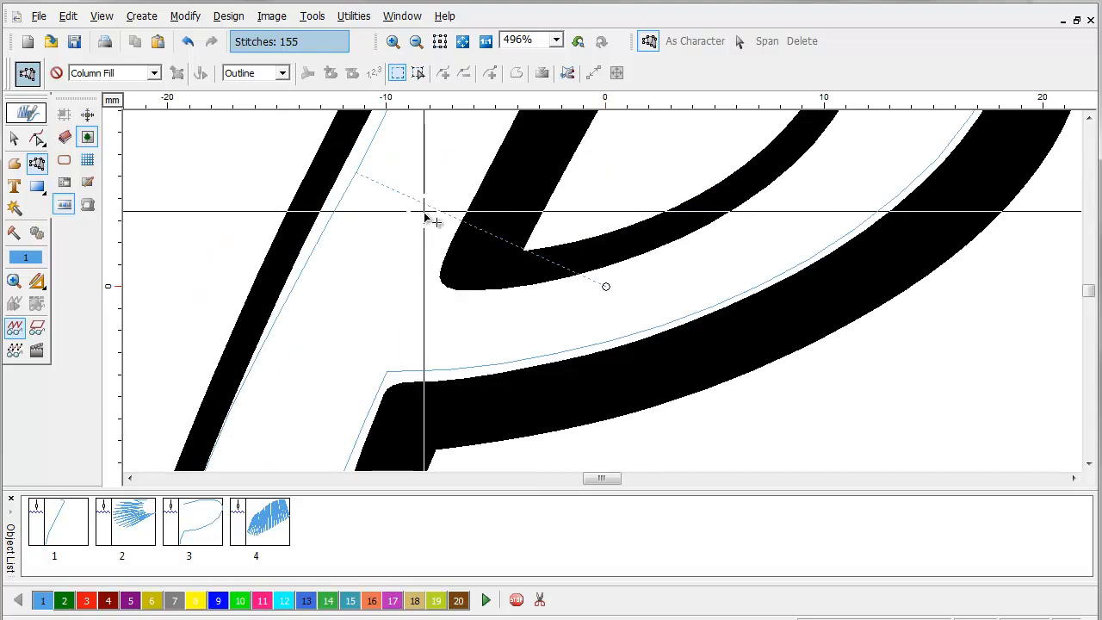
pyautogui.scroll(1, 857, 192)
pyautogui.scroll(1, 659, 123)
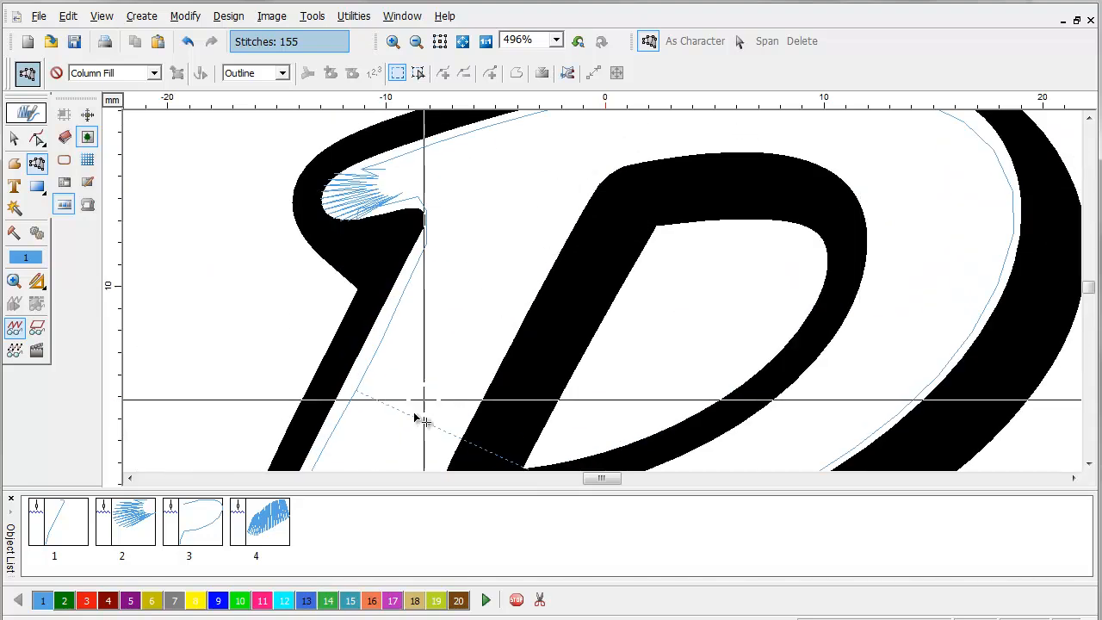
pyautogui.scroll(-1, 385, 463)
pyautogui.scroll(1, 870, 198)
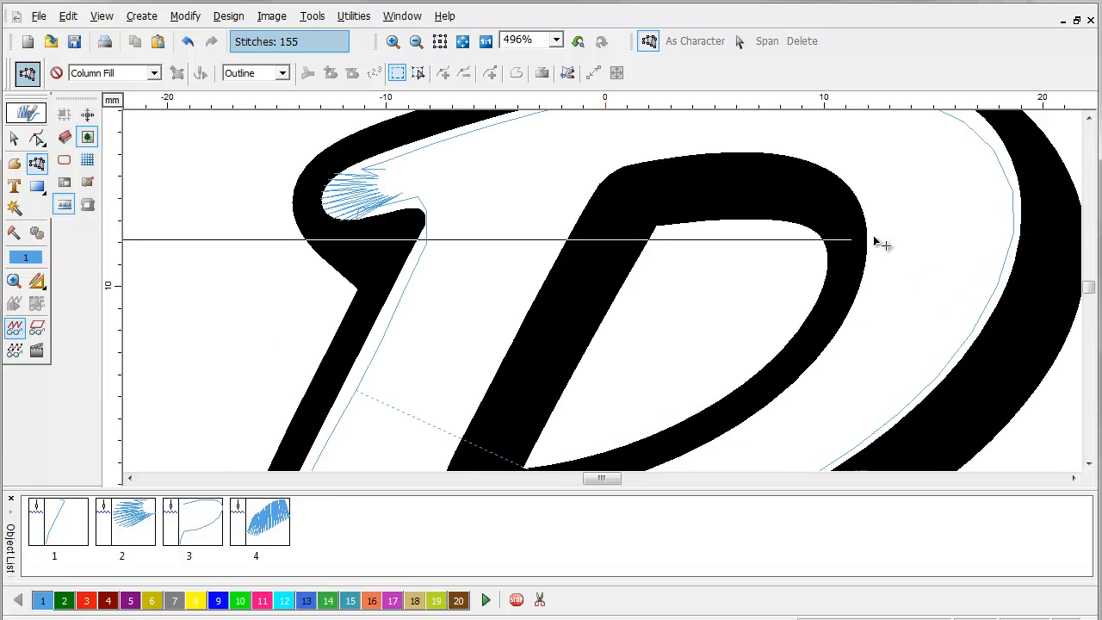
pyautogui.scroll(-2, 414, 428)
pyautogui.scroll(-1, 418, 381)
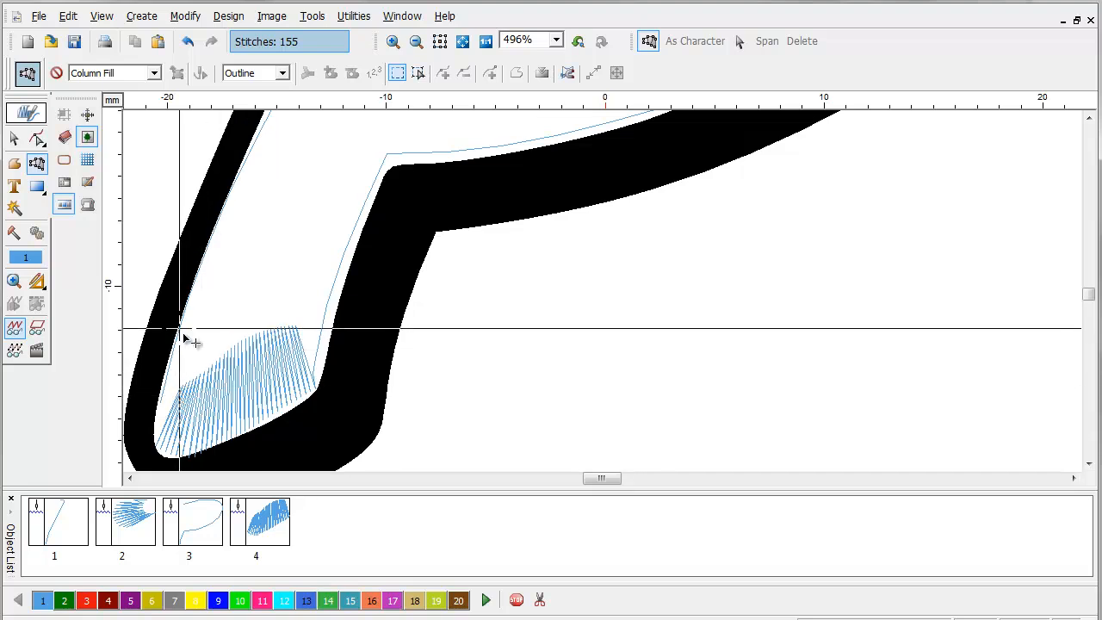
# In Advanced Area Edit, enable Second Side Random edges at 50 percent on the bottom cap.
pyautogui.click(309, 339)
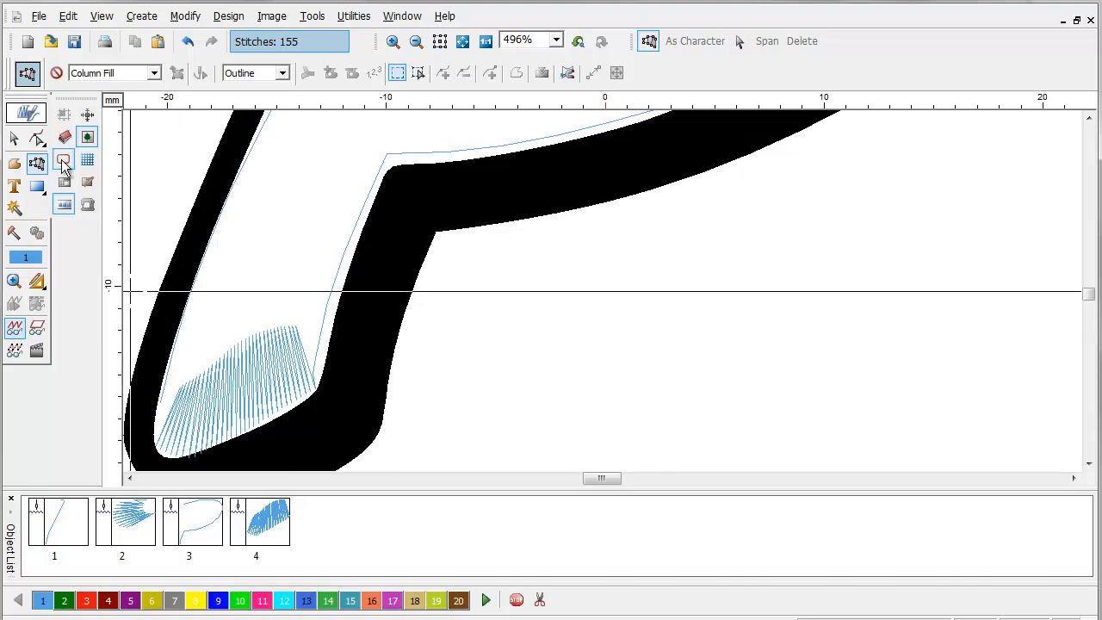
pyautogui.click(37, 143)
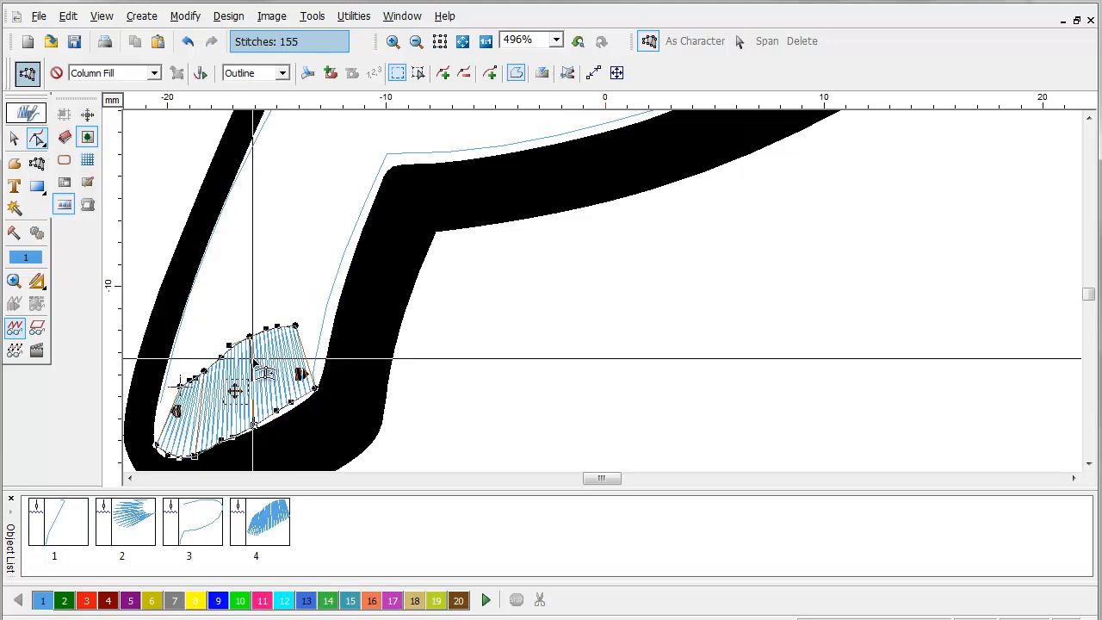
pyautogui.rightClick(328, 255)
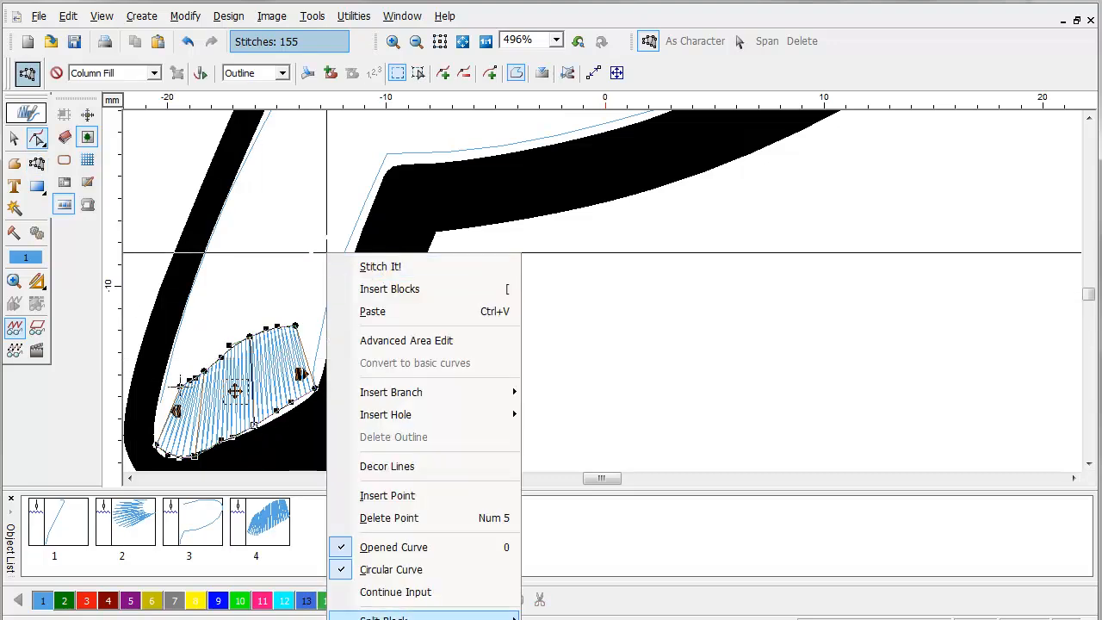
pyautogui.click(384, 617)
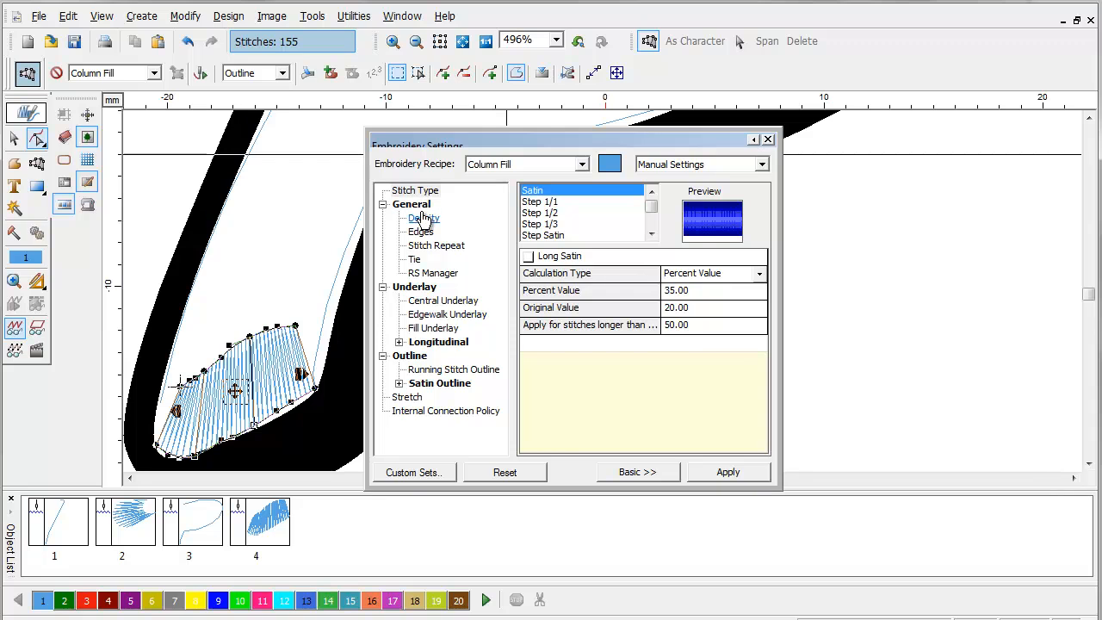
pyautogui.click(420, 232)
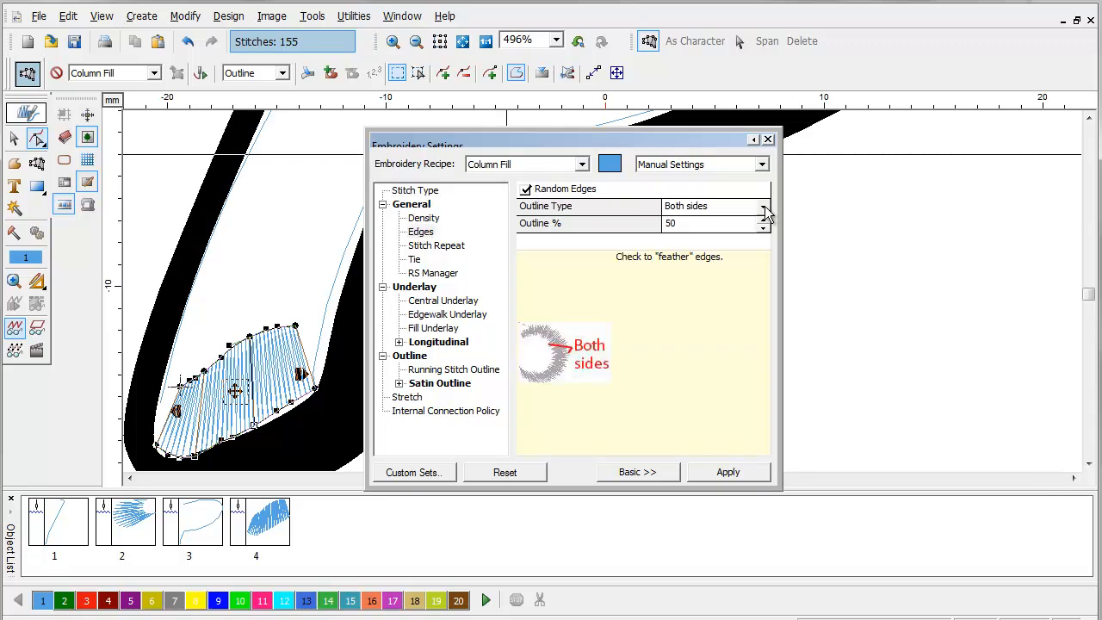
pyautogui.click(719, 472)
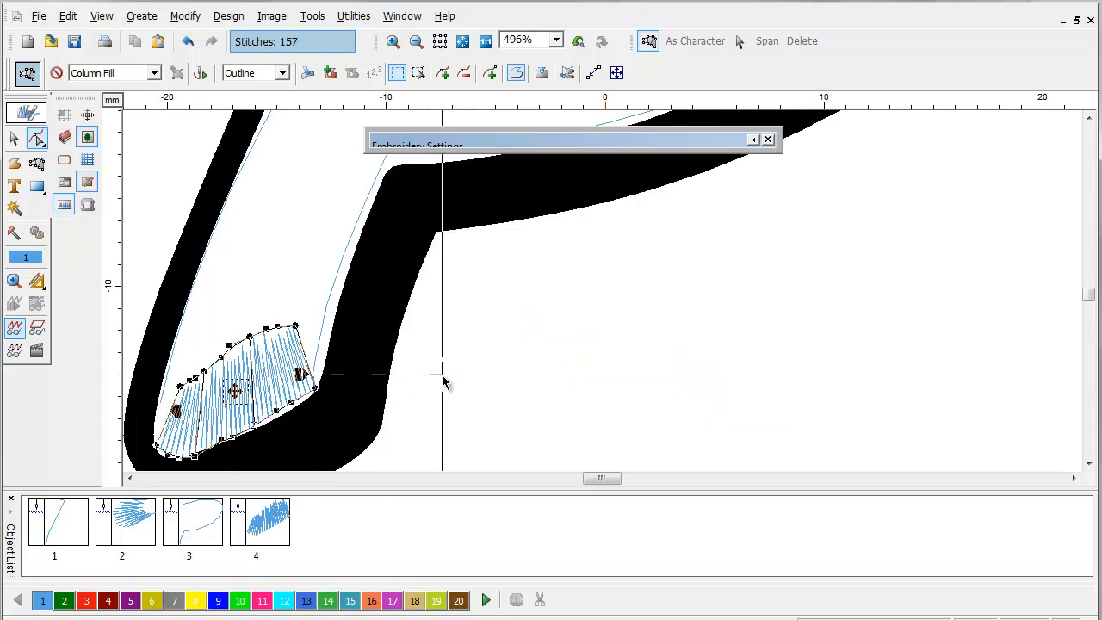
pyautogui.click(771, 145)
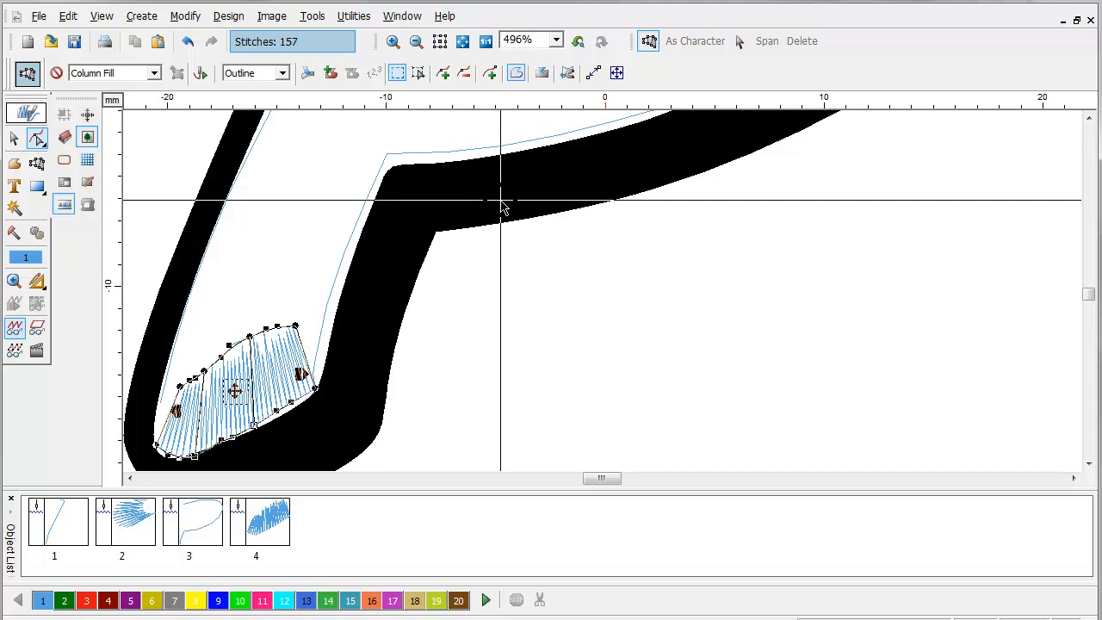
# With Stitch Edit, hand-place zigzag tack stitches along the top of the P's bowl.
pyautogui.click(548, 289)
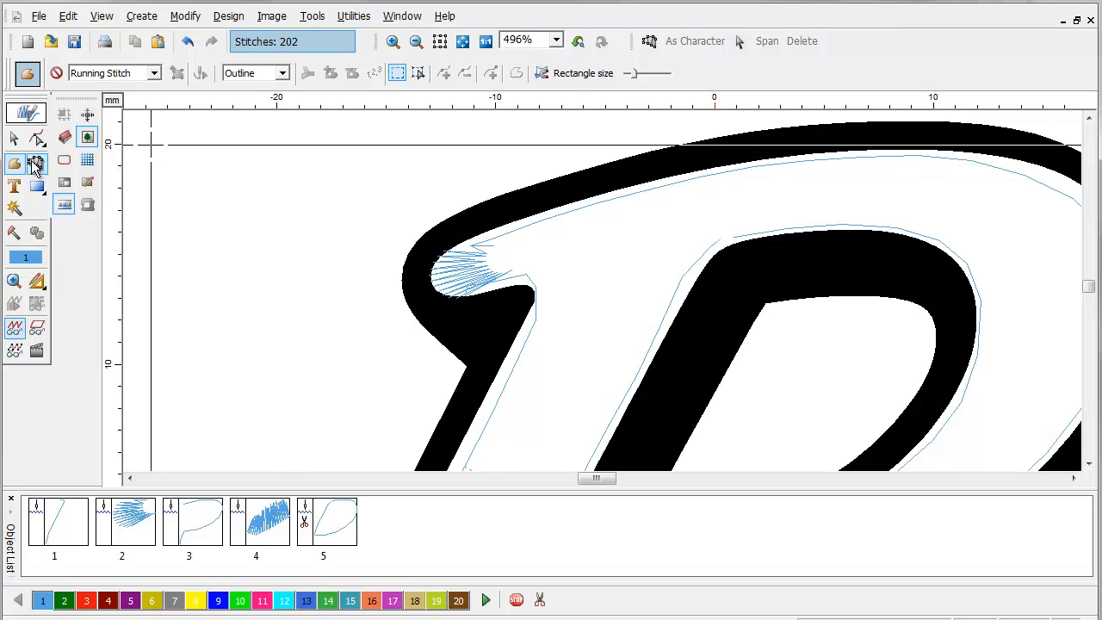
pyautogui.click(15, 239)
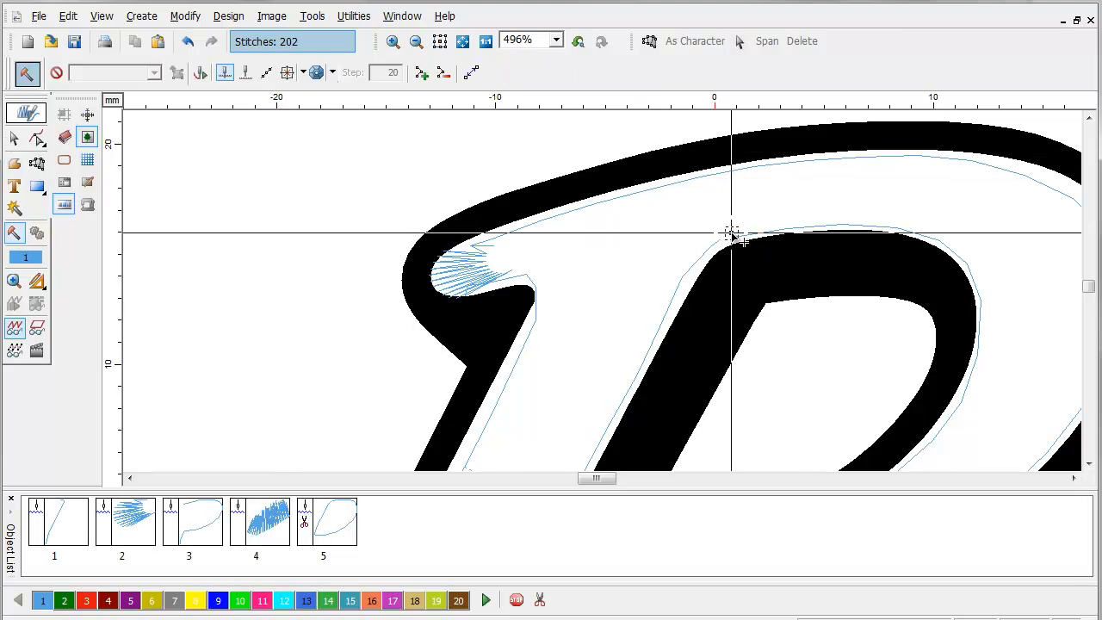
pyautogui.click(730, 234)
pyautogui.click(751, 172)
pyautogui.click(797, 227)
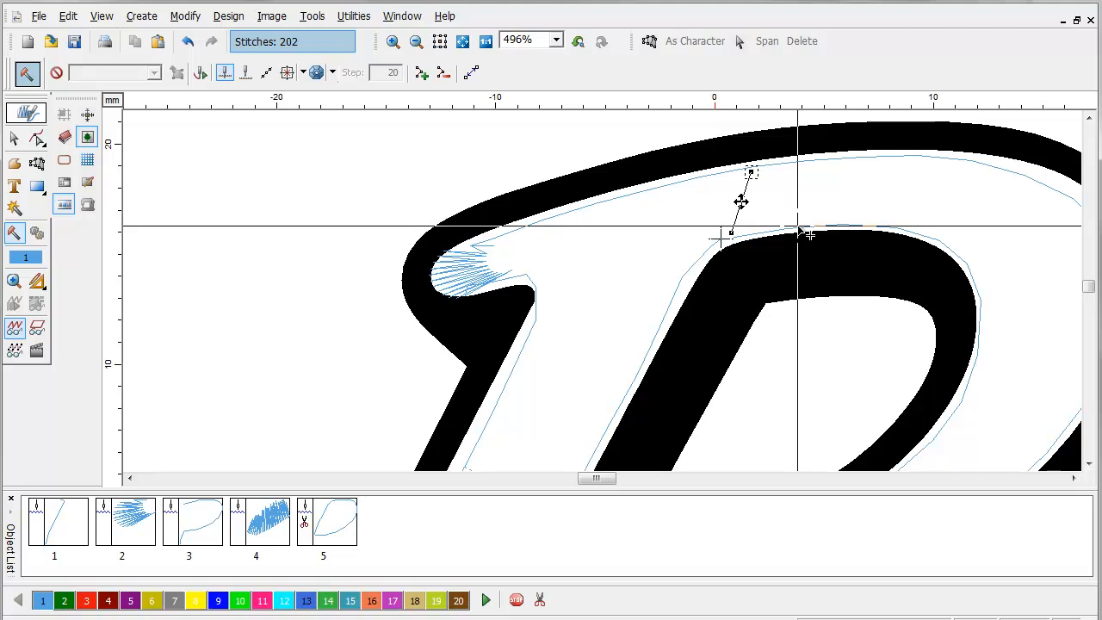
pyautogui.click(840, 157)
pyautogui.click(869, 225)
pyautogui.click(954, 160)
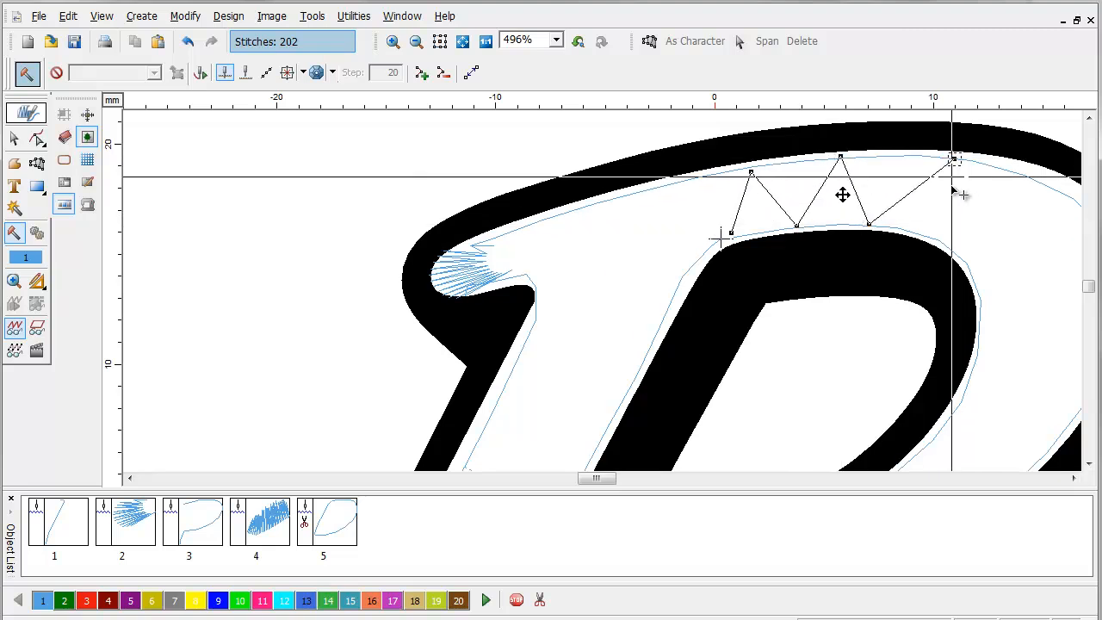
pyautogui.click(943, 241)
pyautogui.click(1038, 182)
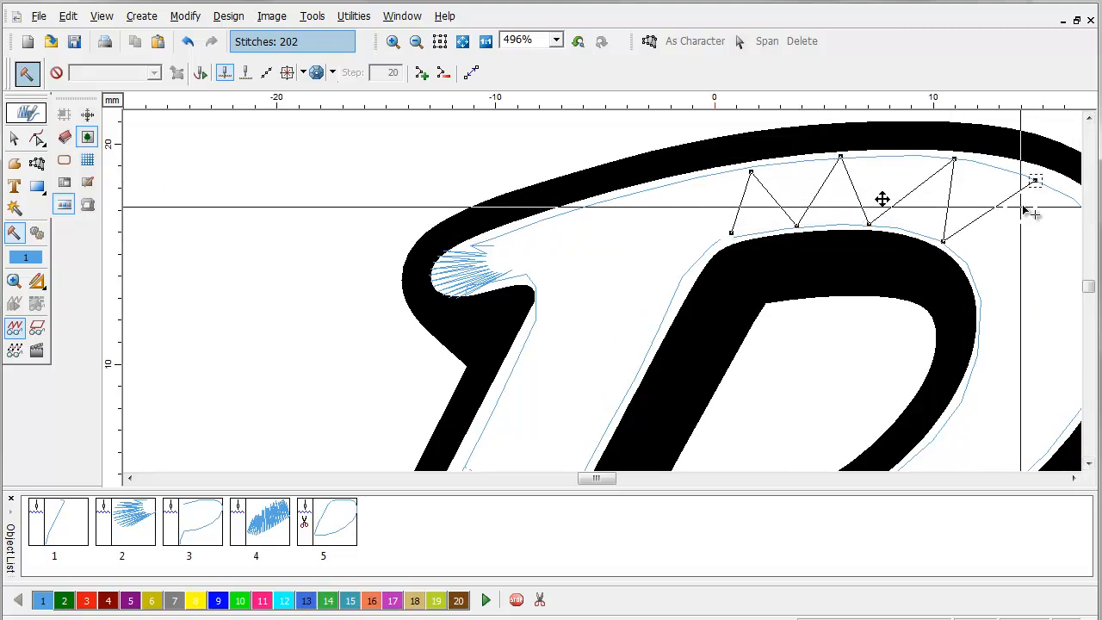
# Continue the zigzag tack stitches down the bowl's right side toward the bottom.
pyautogui.moveTo(991, 320); pyautogui.dragTo(750, 245)
pyautogui.click(739, 218)
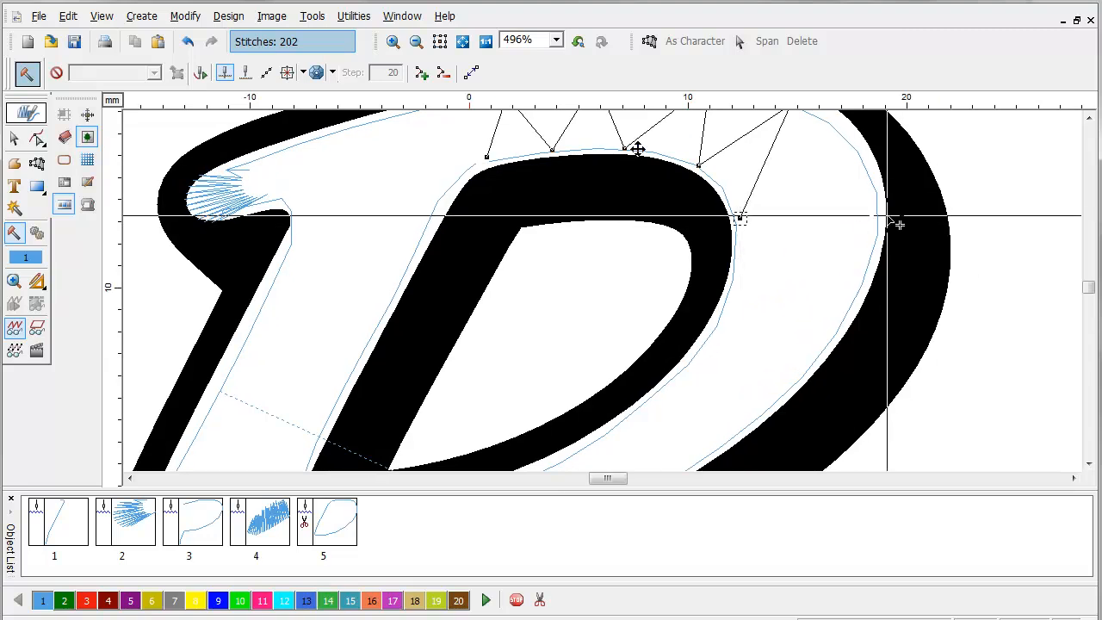
pyautogui.click(864, 187)
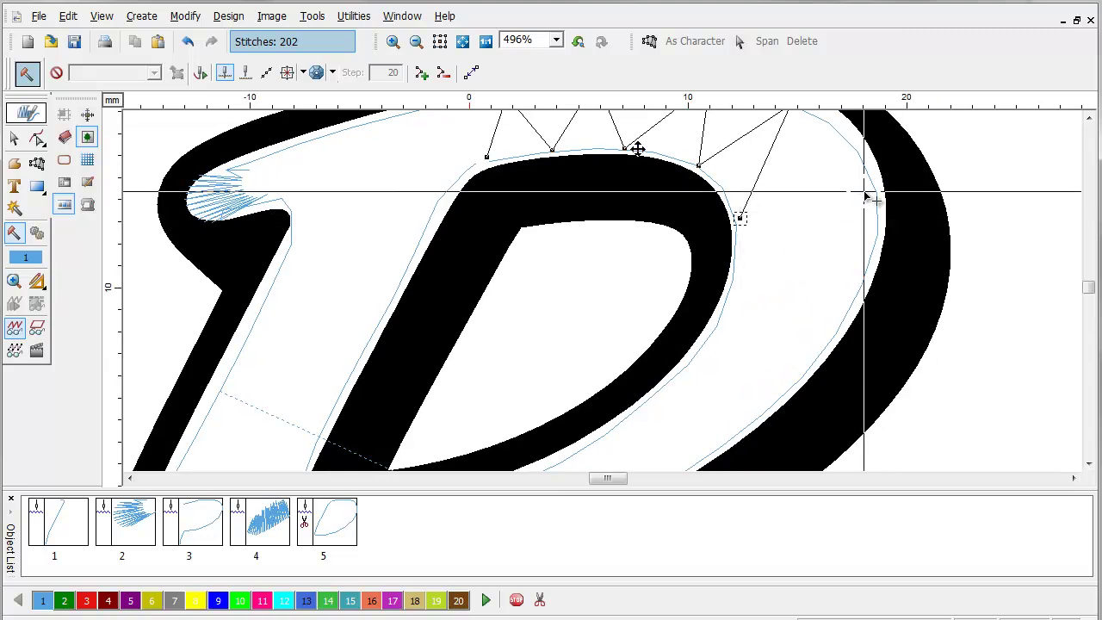
pyautogui.click(742, 261)
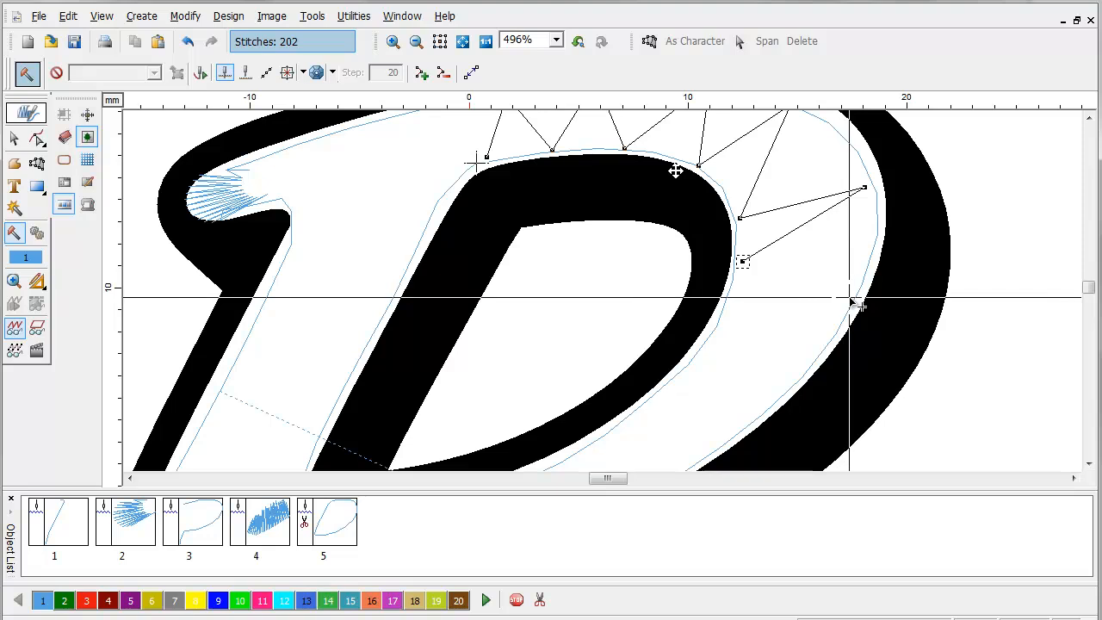
pyautogui.click(850, 290)
pyautogui.click(727, 320)
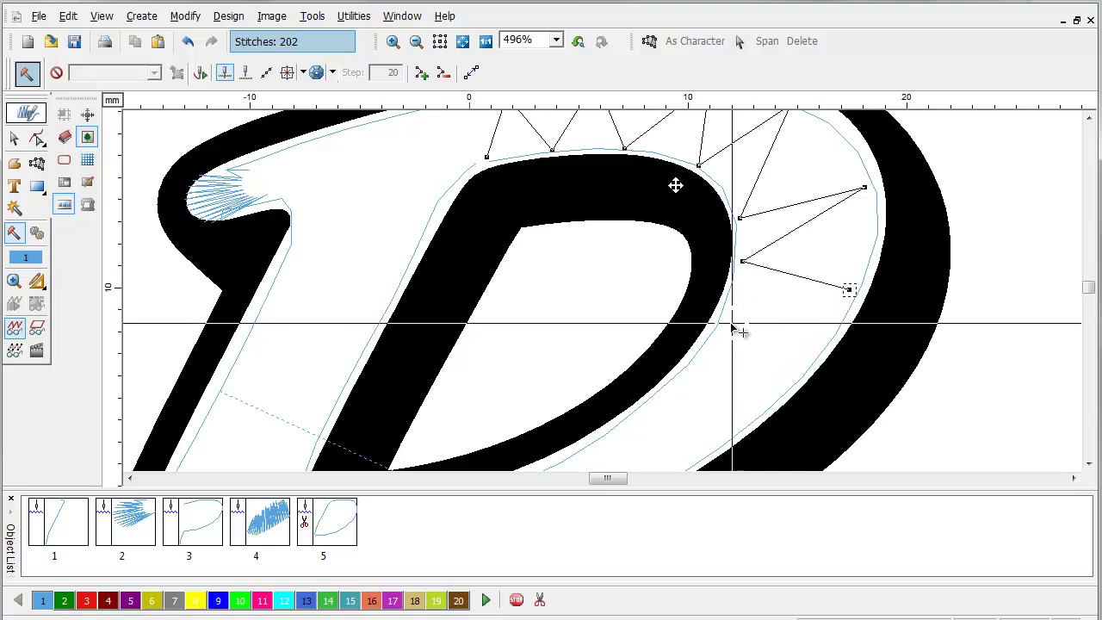
pyautogui.click(763, 406)
pyautogui.click(677, 379)
# Extend the zigzag tack stitches leftward along the bowl's lower curve.
pyautogui.click(698, 457)
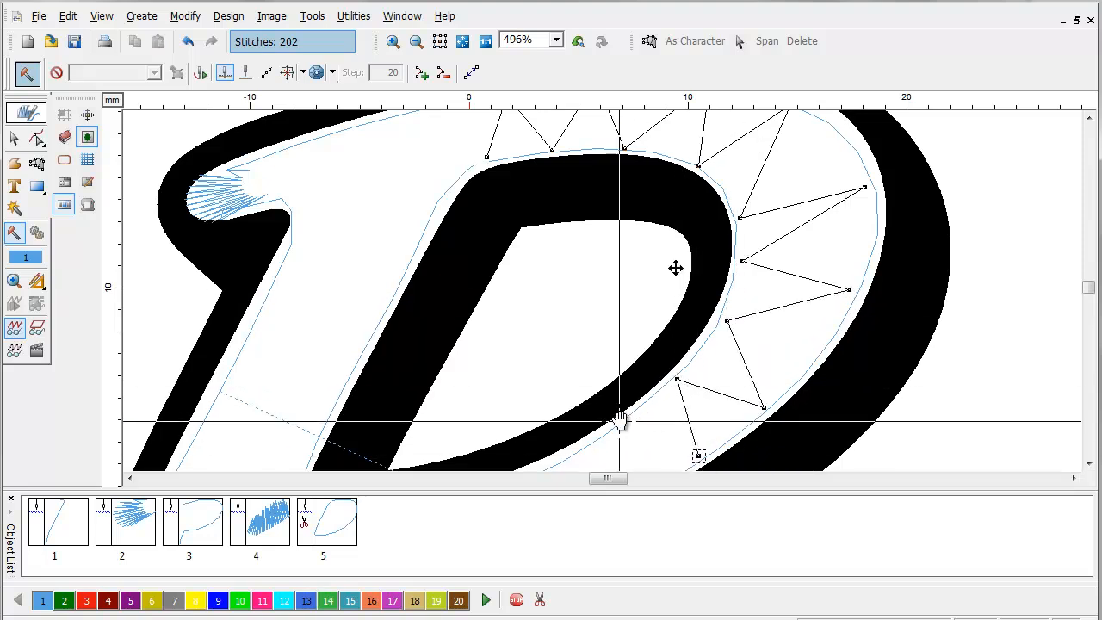
pyautogui.click(644, 261)
pyautogui.click(653, 325)
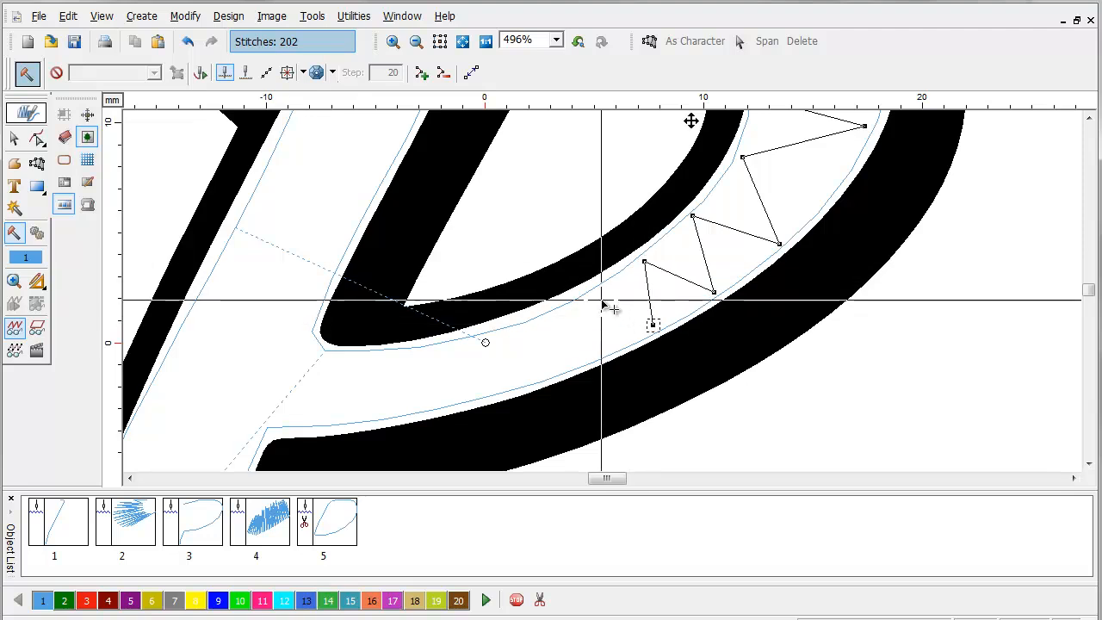
pyautogui.click(592, 297)
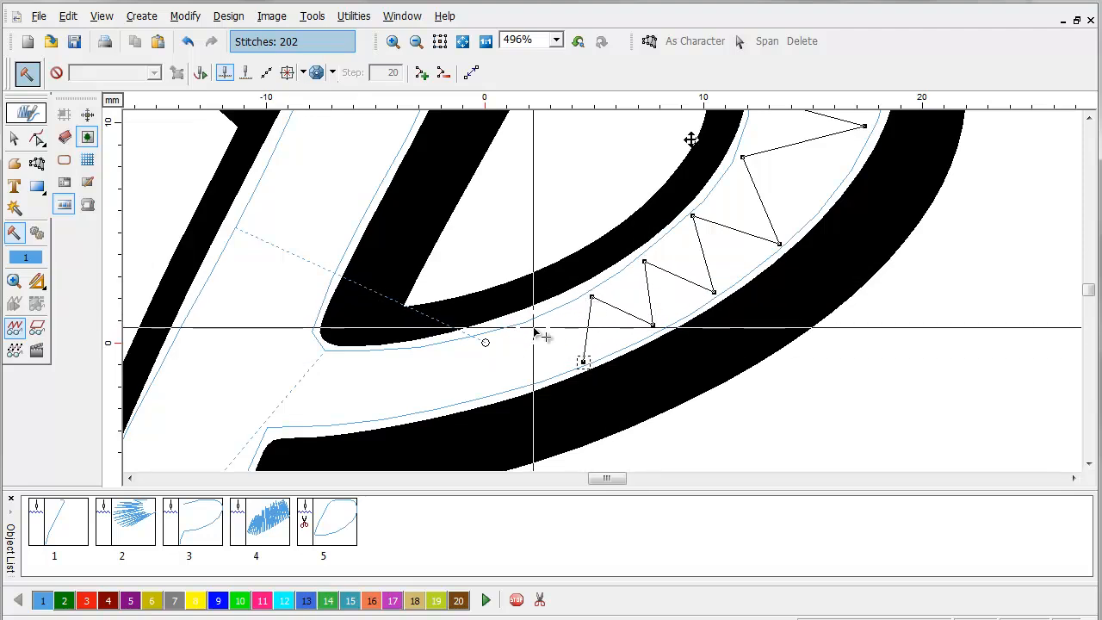
pyautogui.click(534, 328)
pyautogui.click(514, 383)
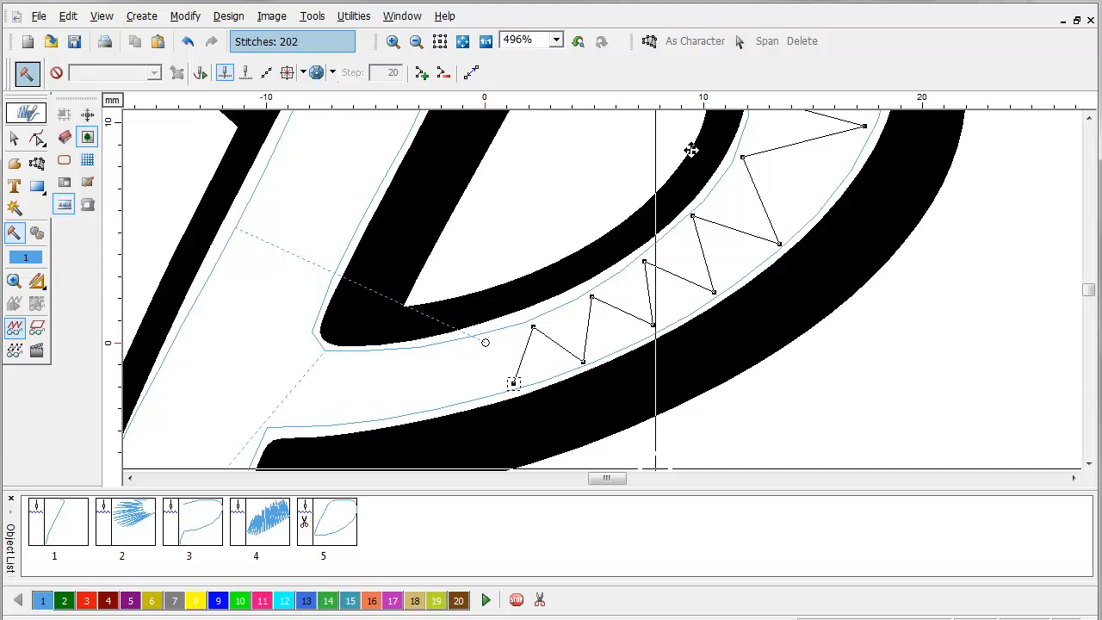
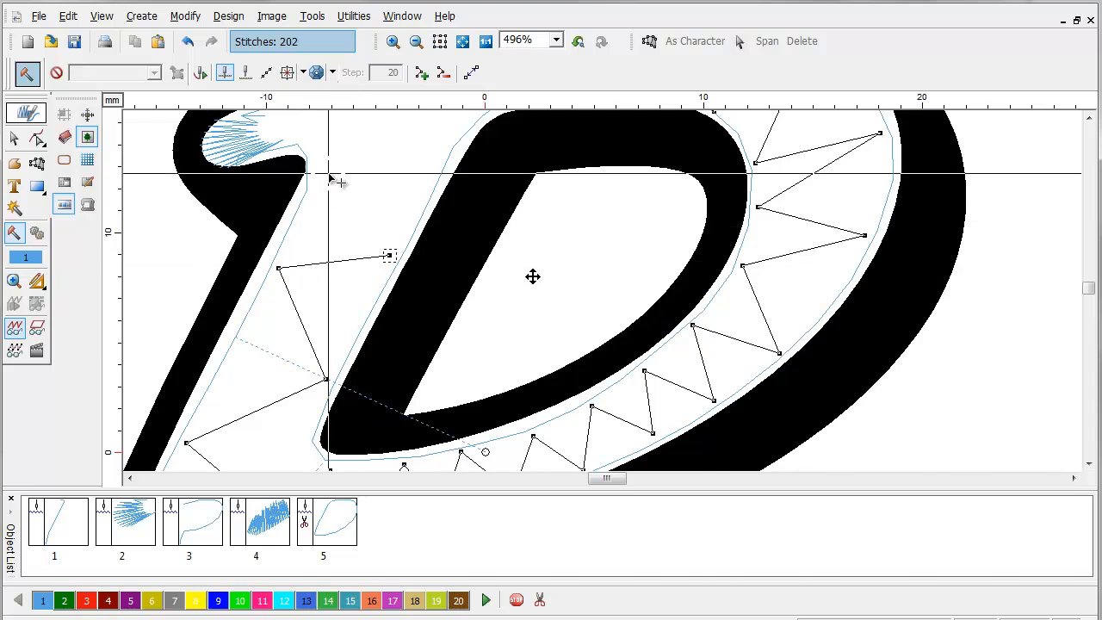
pyautogui.scroll(3, 329, 172)
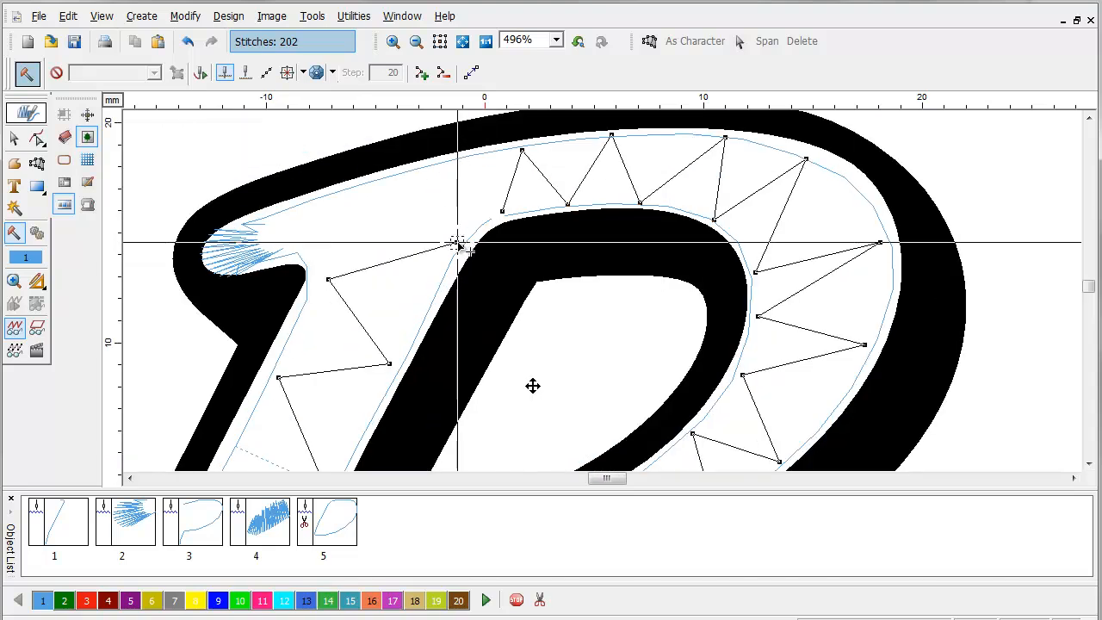
# Place alternating zigzag underlay stitch points through the bowl and down into the stem.
pyautogui.click(456, 243)
pyautogui.click(466, 159)
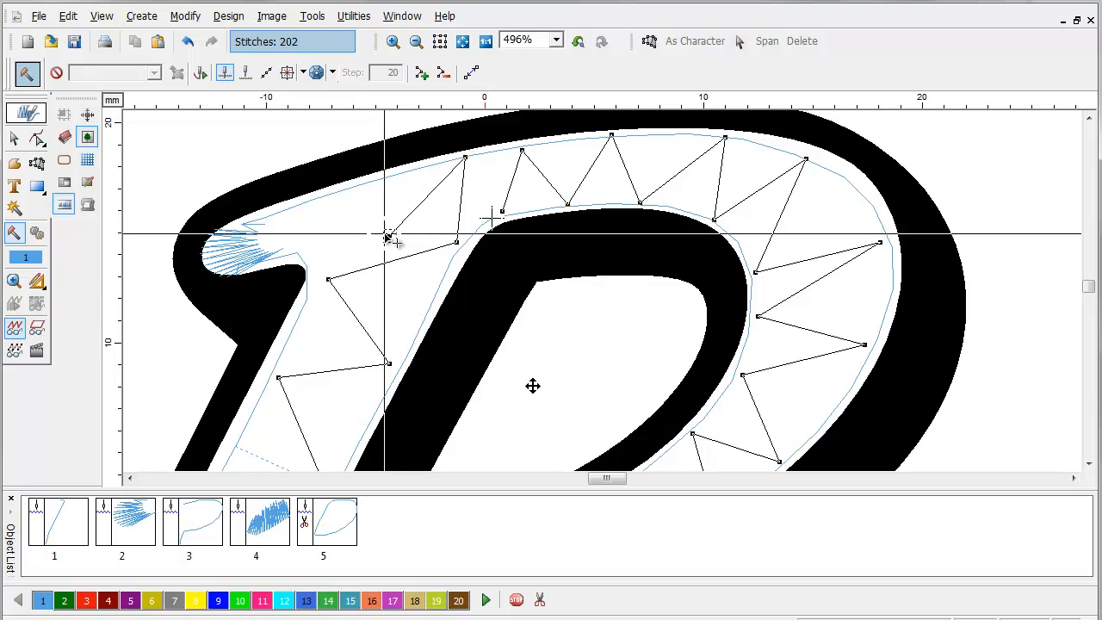
pyautogui.click(314, 252)
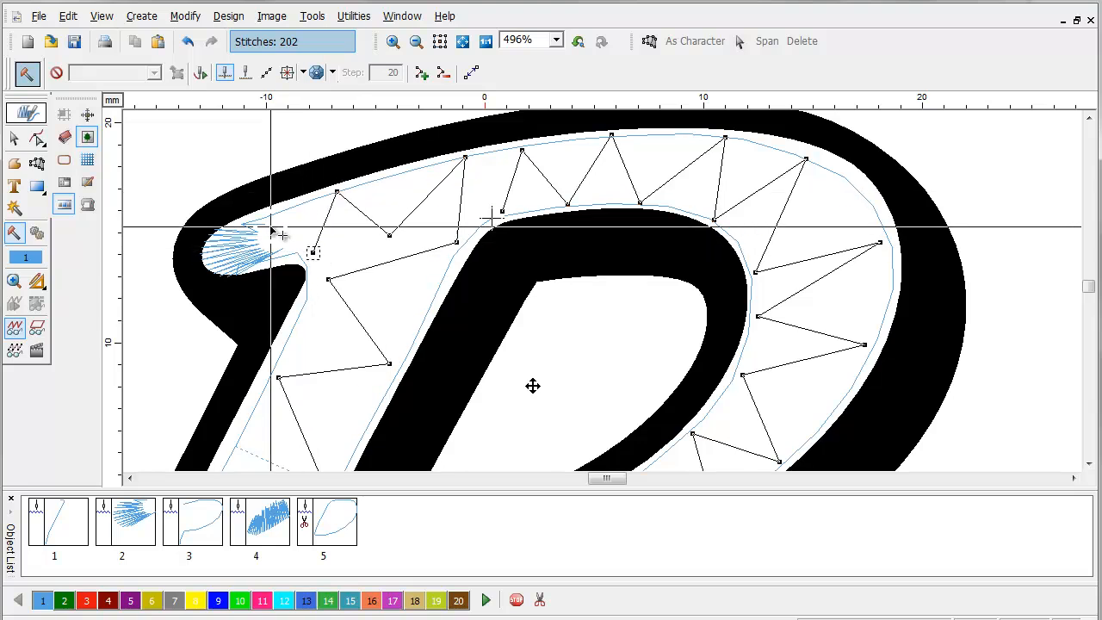
pyautogui.click(291, 208)
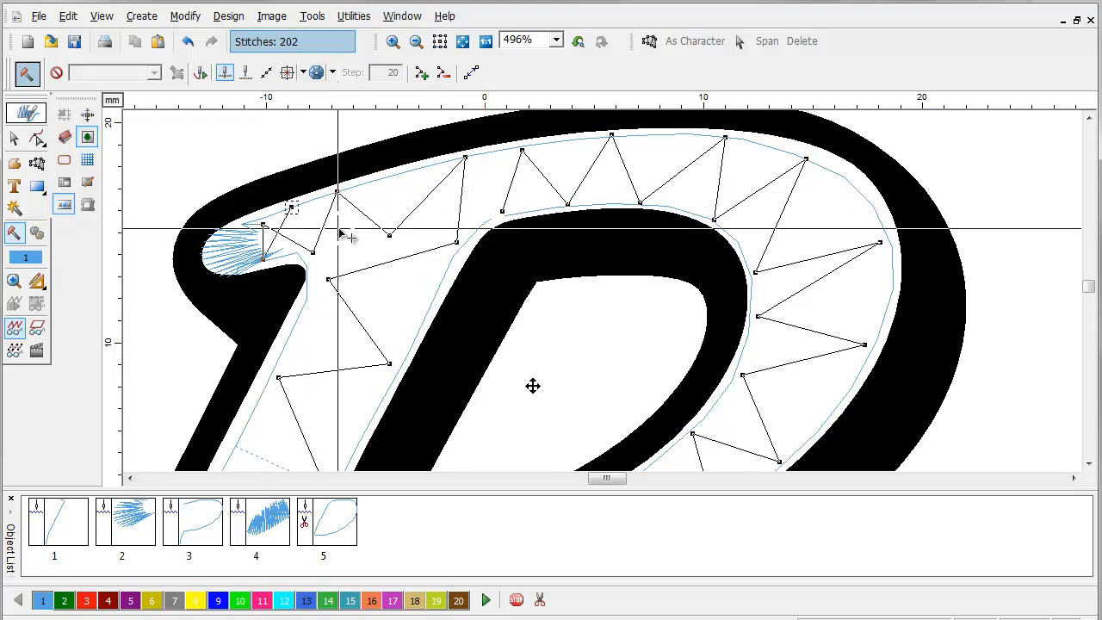
pyautogui.click(348, 251)
pyautogui.click(390, 178)
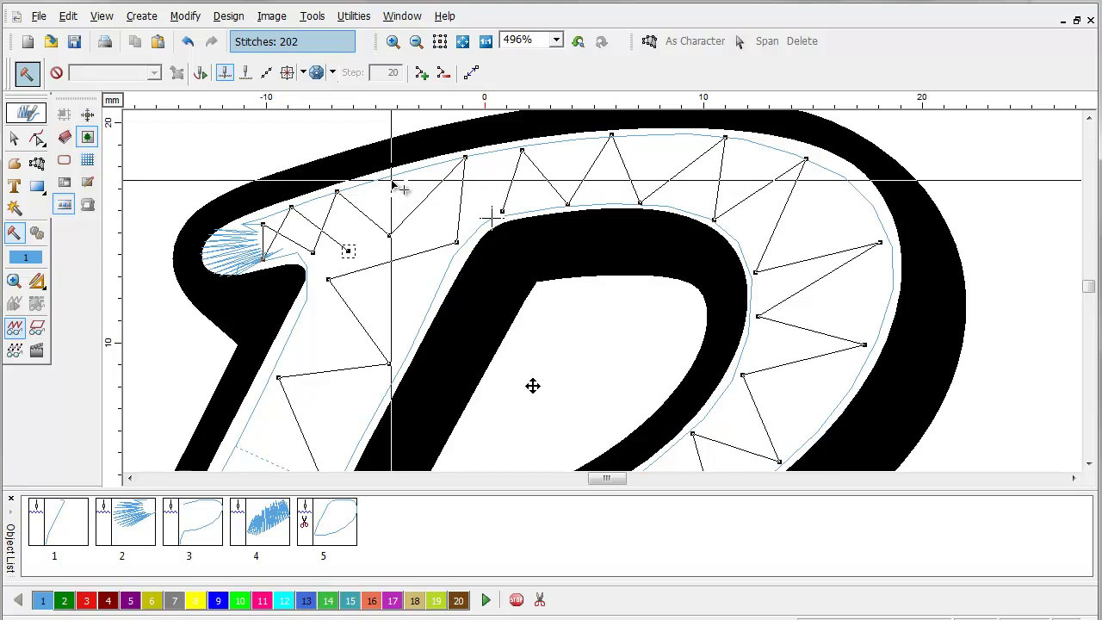
pyautogui.click(432, 275)
pyautogui.click(300, 326)
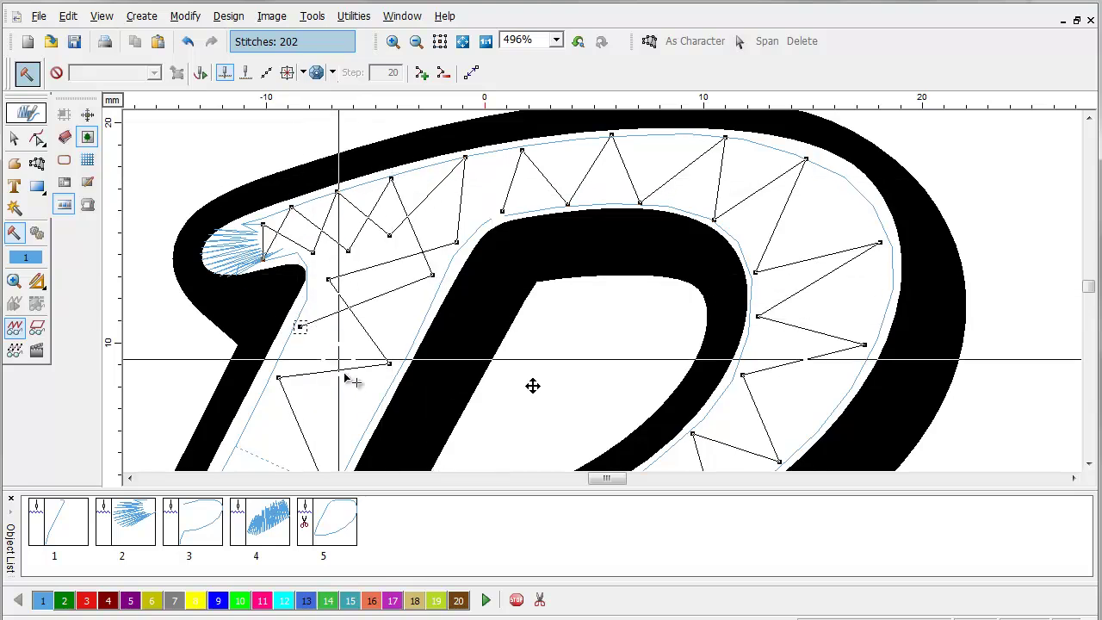
pyautogui.click(365, 421)
pyautogui.scroll(-2, 391, 339)
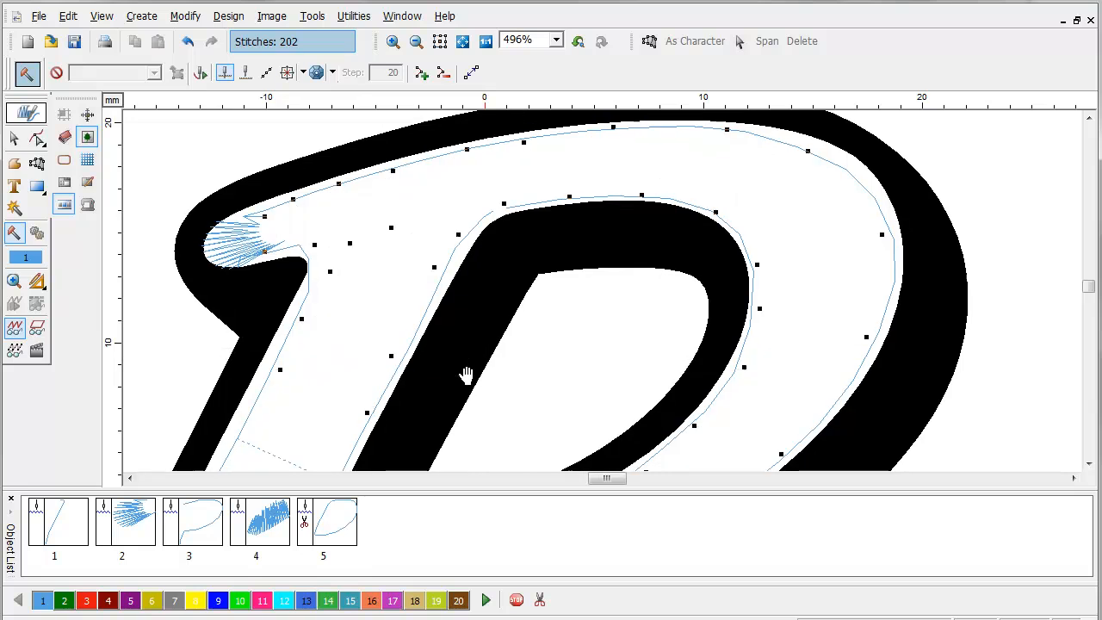
pyautogui.scroll(2, 524, 192)
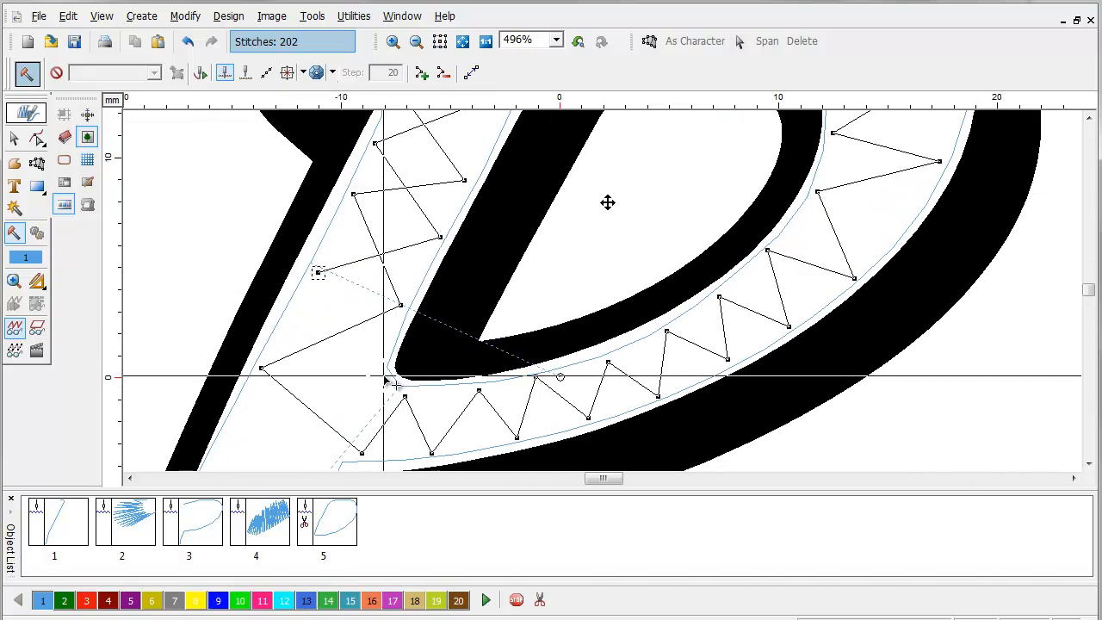
# Continue the zigzag down to the stem foot and end manual input to create the underlay object.
pyautogui.click(241, 405)
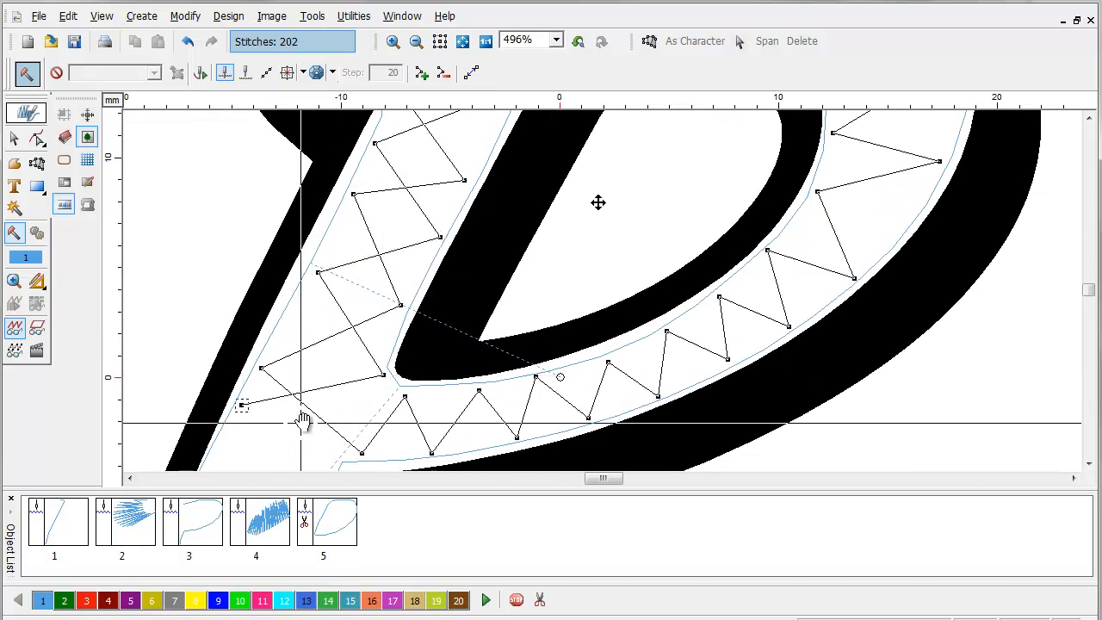
pyautogui.moveTo(303, 423); pyautogui.dragTo(381, 295)
pyautogui.click(376, 317)
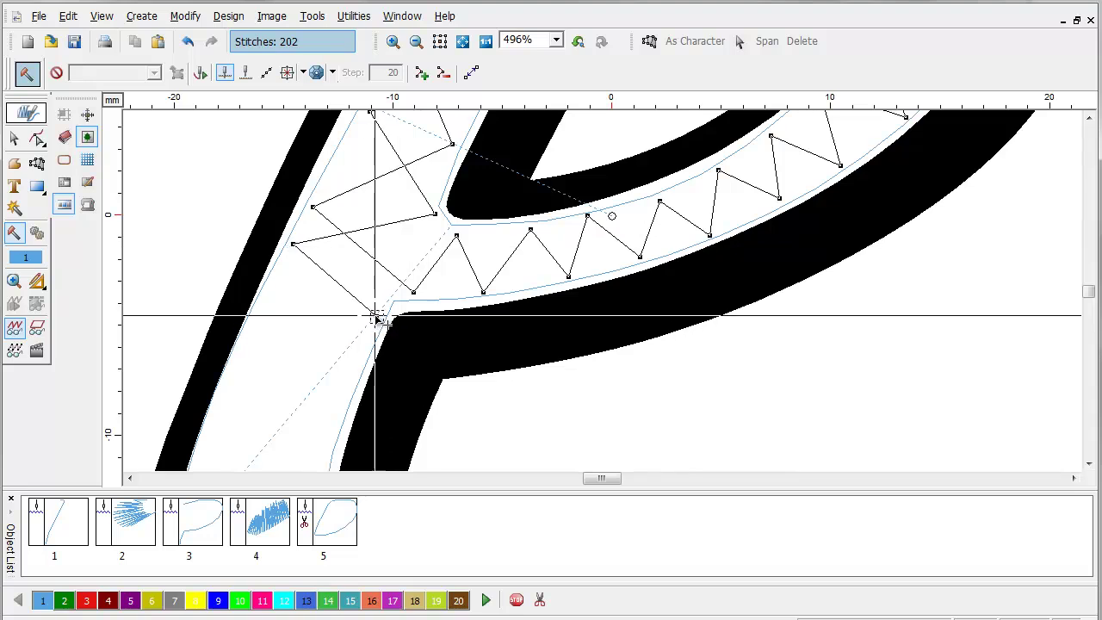
pyautogui.click(255, 341)
pyautogui.moveTo(327, 376); pyautogui.dragTo(408, 230)
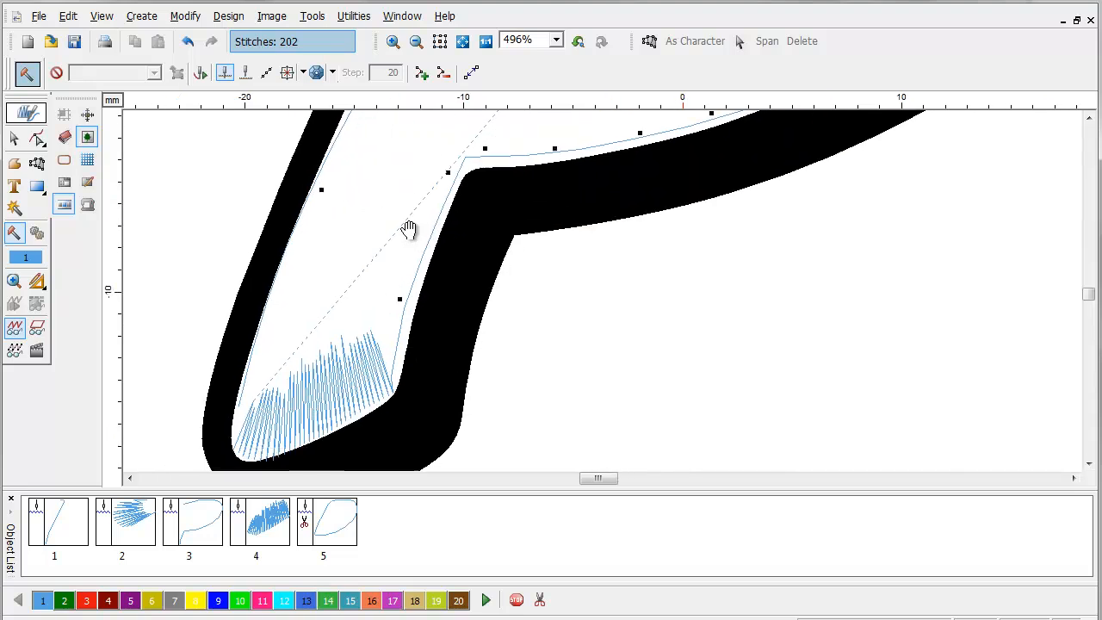
pyautogui.click(273, 290)
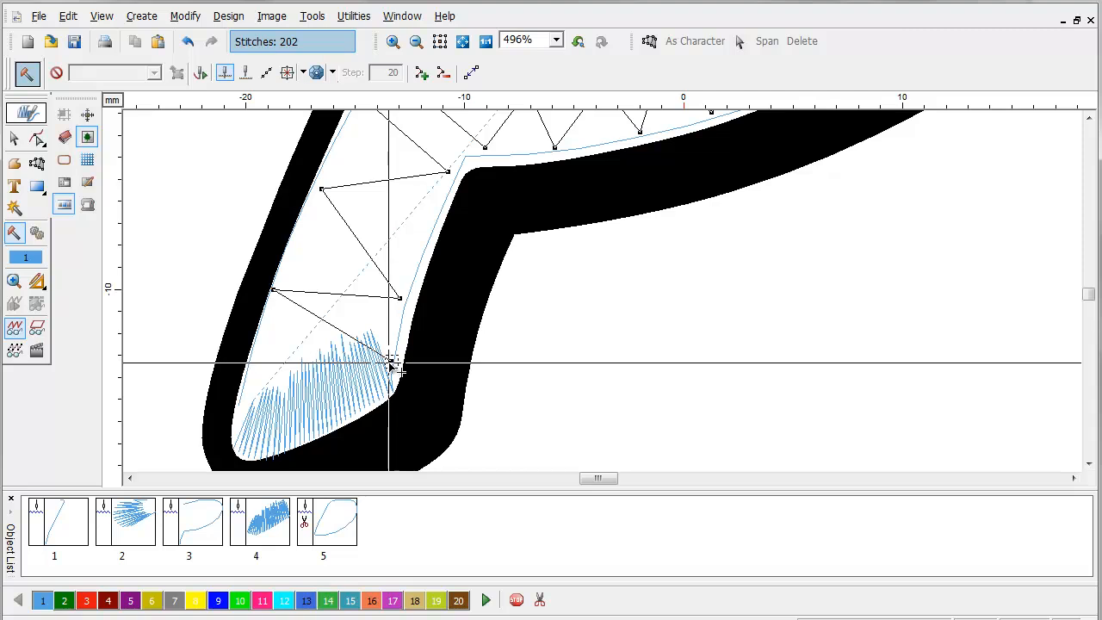
pyautogui.rightClick(360, 343)
pyautogui.click(435, 349)
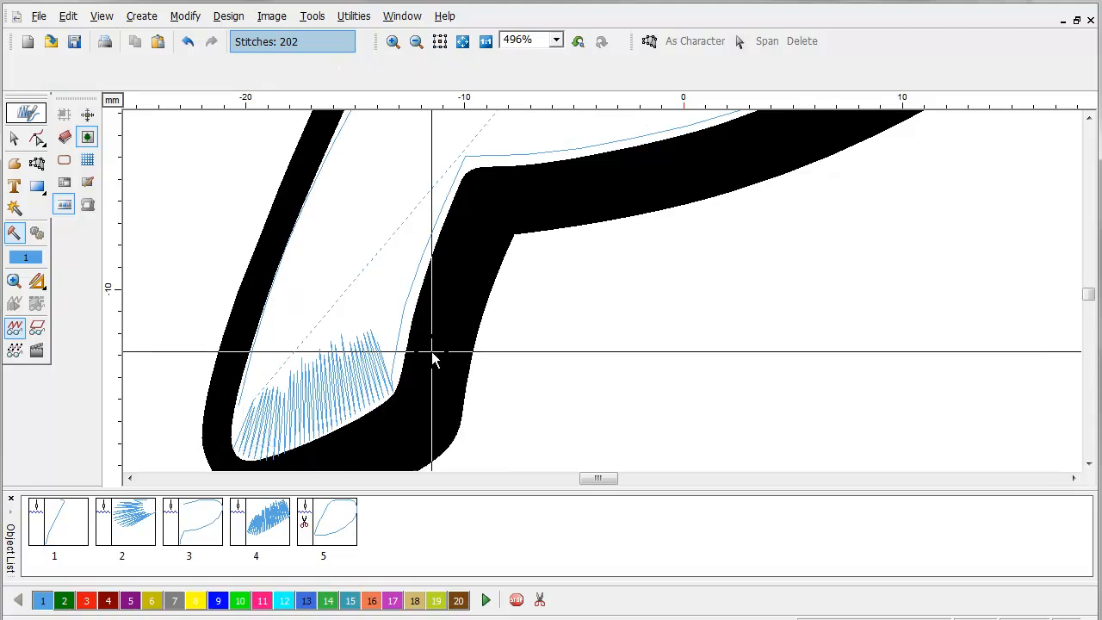
# Start a Column Fill outline at the stem's foot with paired edge points up the lower stem.
pyautogui.click(40, 167)
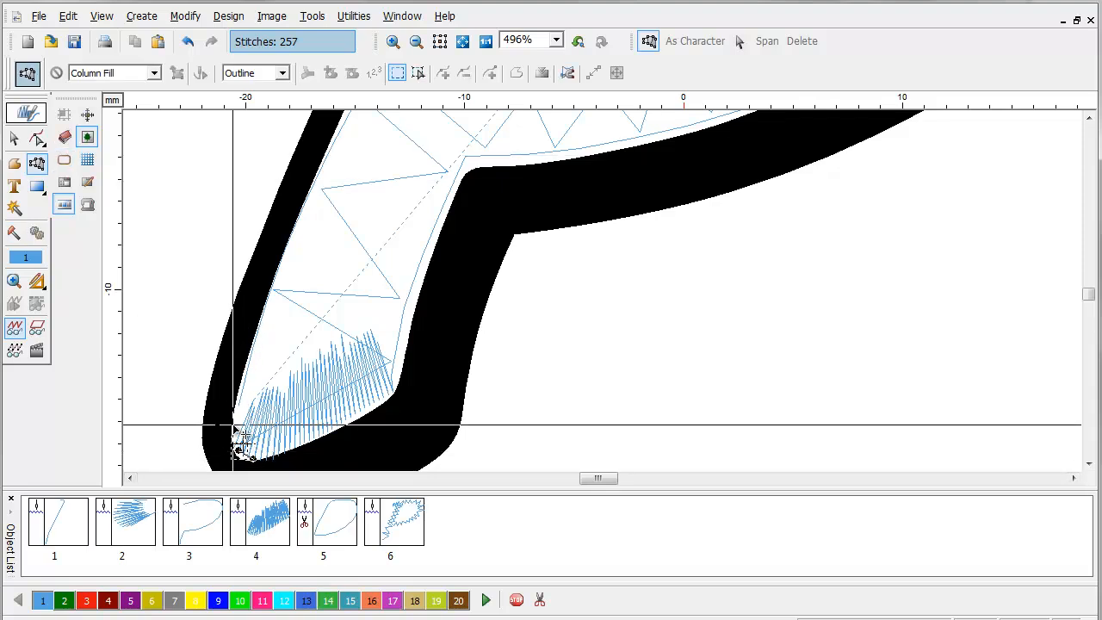
pyautogui.click(233, 425)
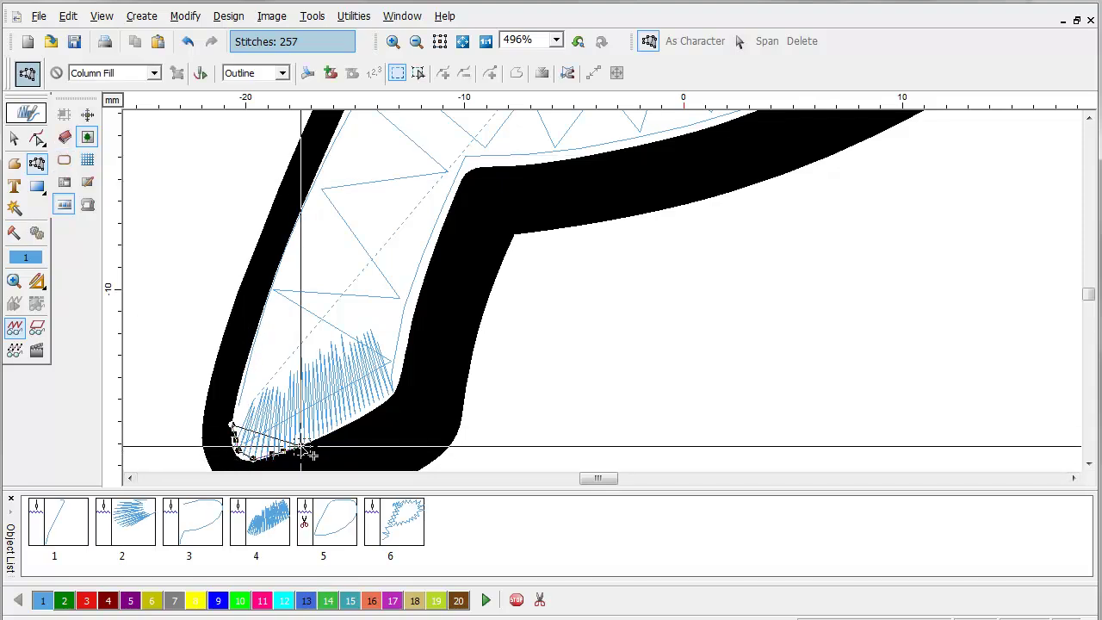
pyautogui.click(242, 380)
pyautogui.click(380, 406)
pyautogui.click(398, 377)
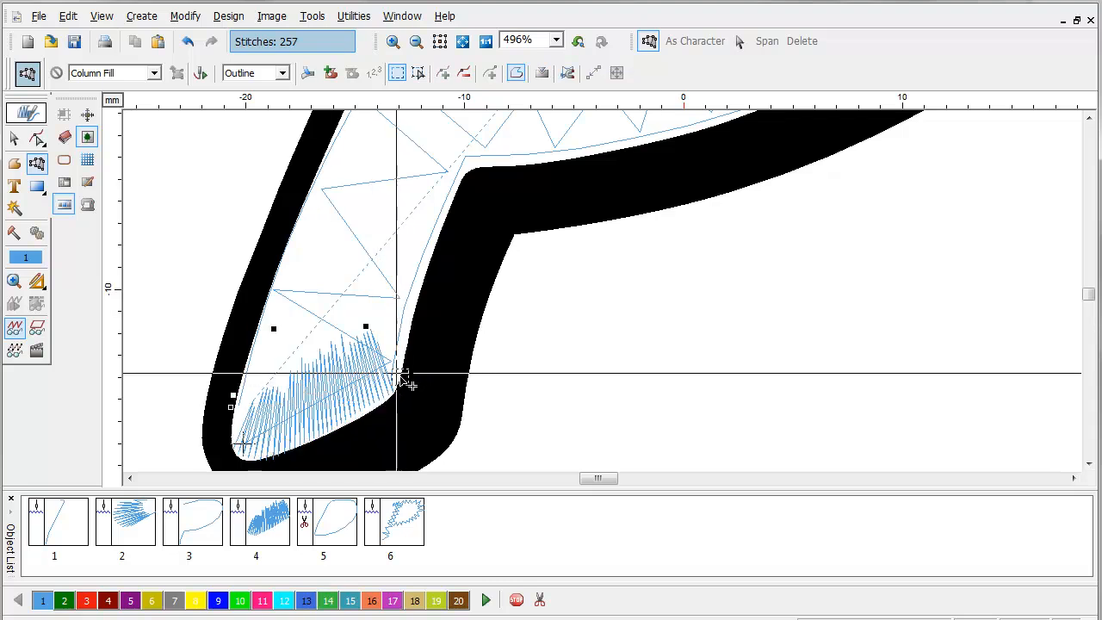
pyautogui.click(256, 340)
pyautogui.click(278, 275)
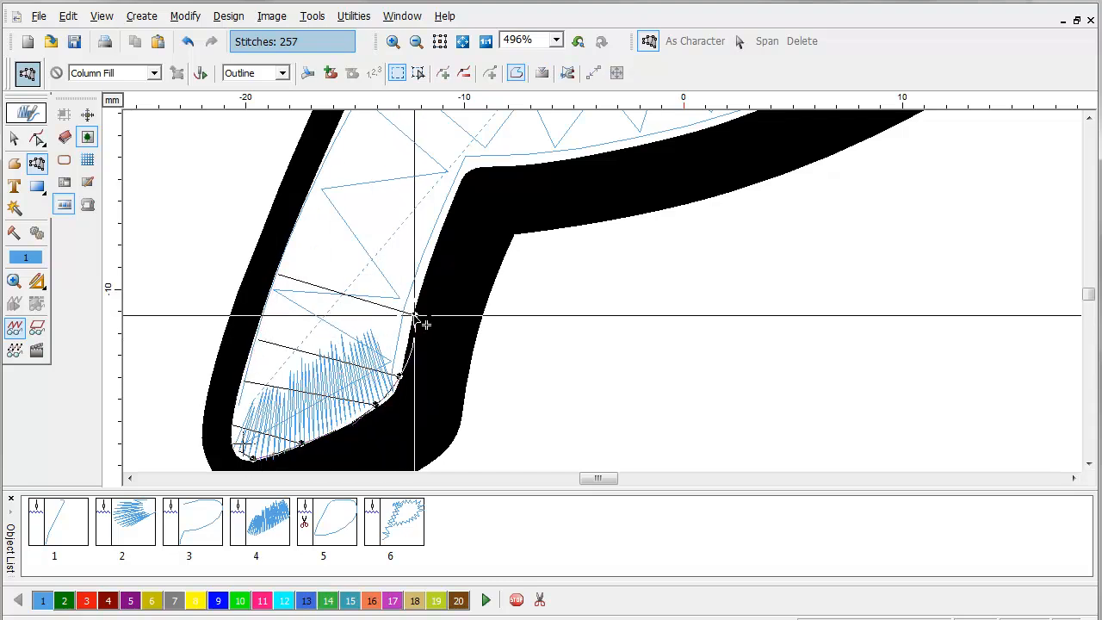
pyautogui.click(416, 314)
pyautogui.scroll(2, 454, 329)
pyautogui.click(444, 334)
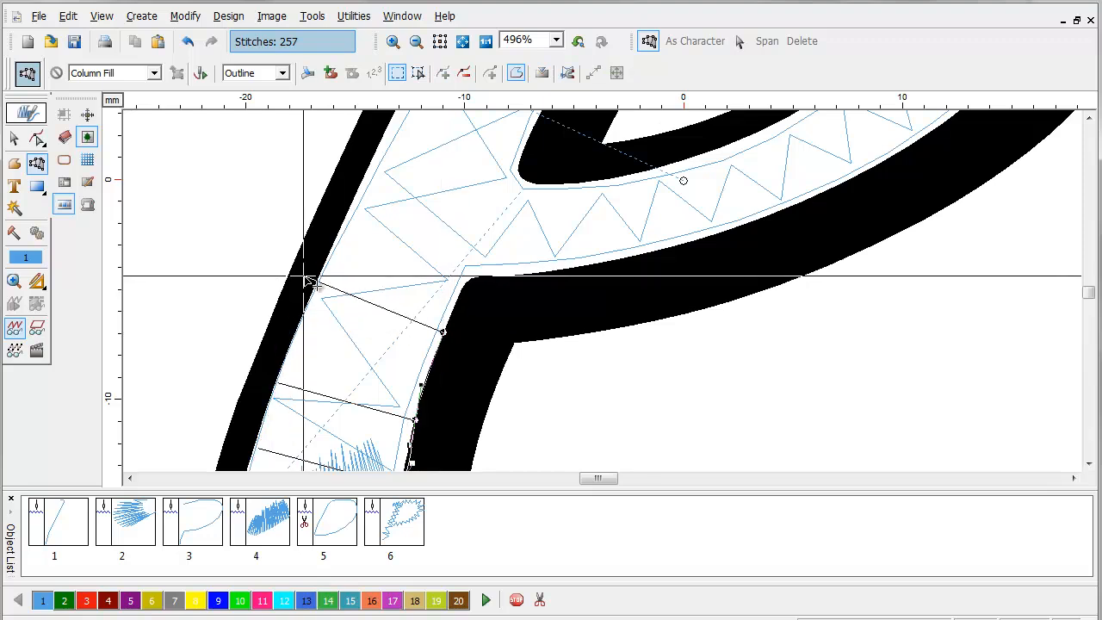
pyautogui.click(322, 279)
pyautogui.click(347, 224)
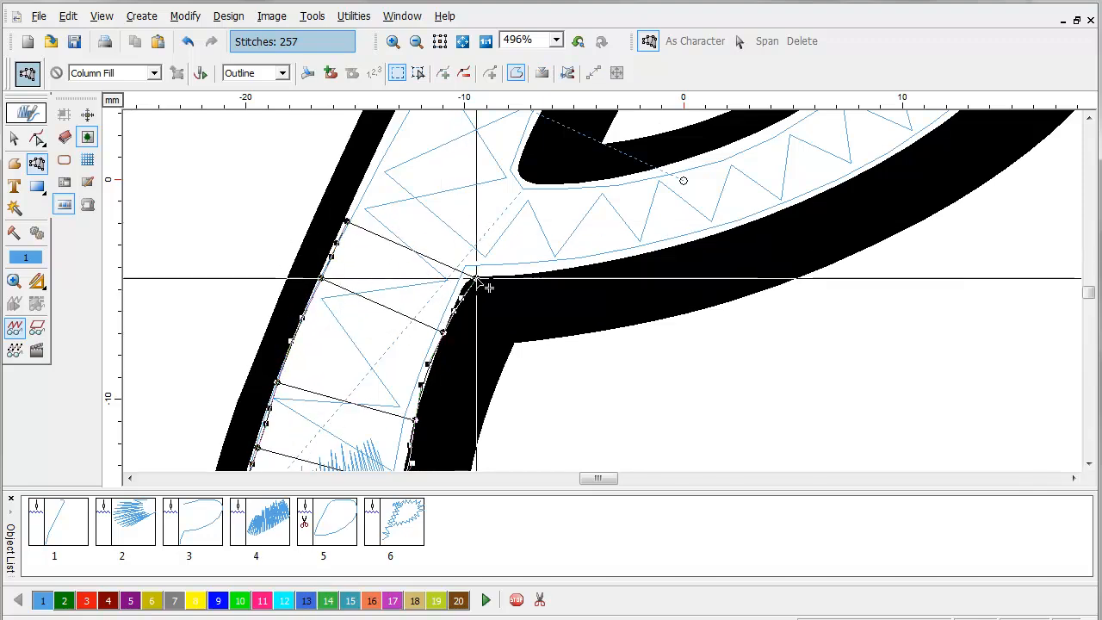
# Add column edge pairs where the stem meets the bowl and toward the top.
pyautogui.click(474, 277)
pyautogui.click(514, 237)
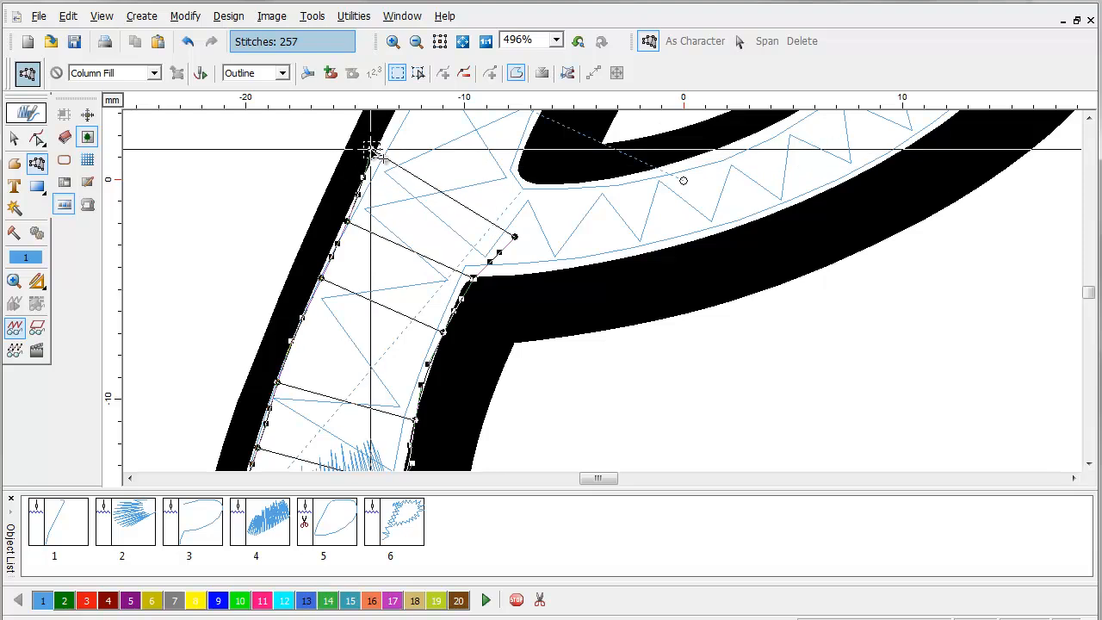
pyautogui.click(376, 155)
pyautogui.click(520, 172)
pyautogui.click(395, 118)
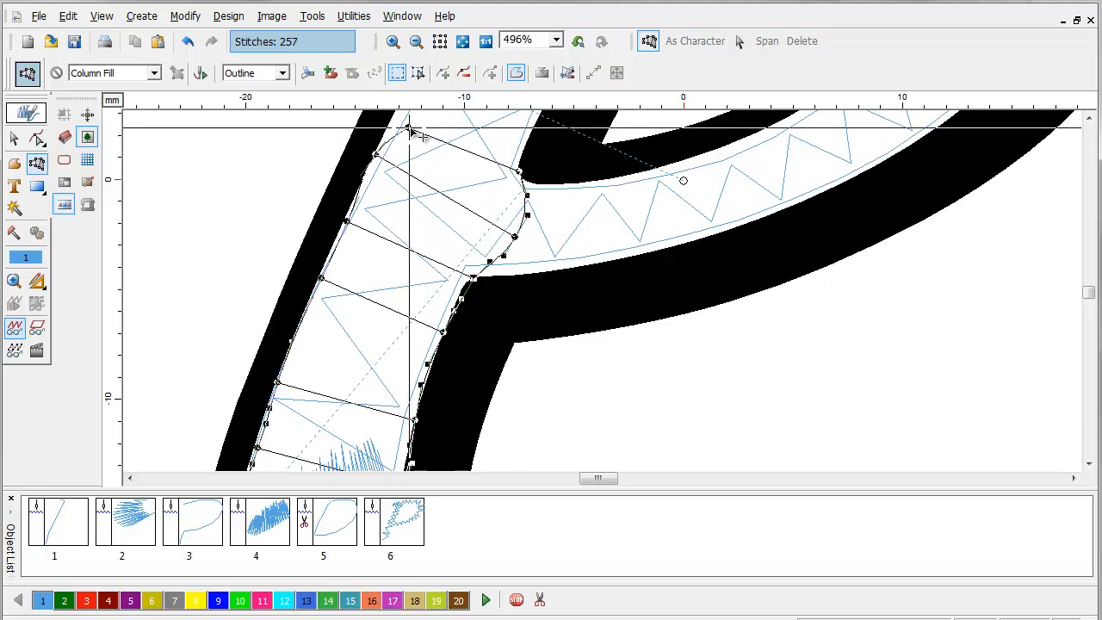
pyautogui.scroll(2, 469, 258)
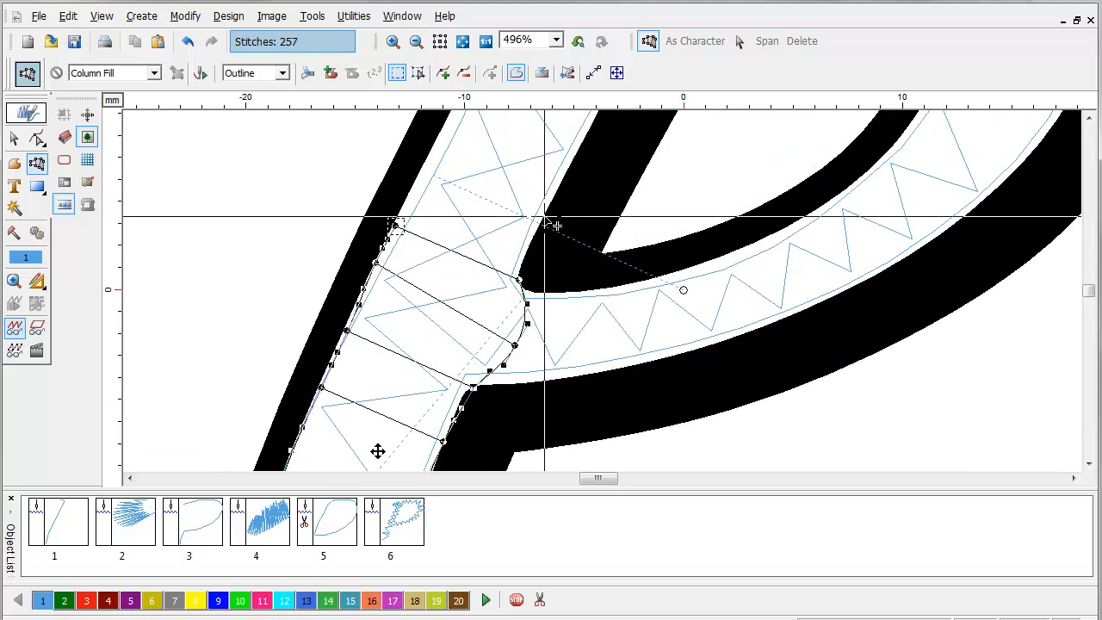
pyautogui.click(545, 218)
pyautogui.click(431, 152)
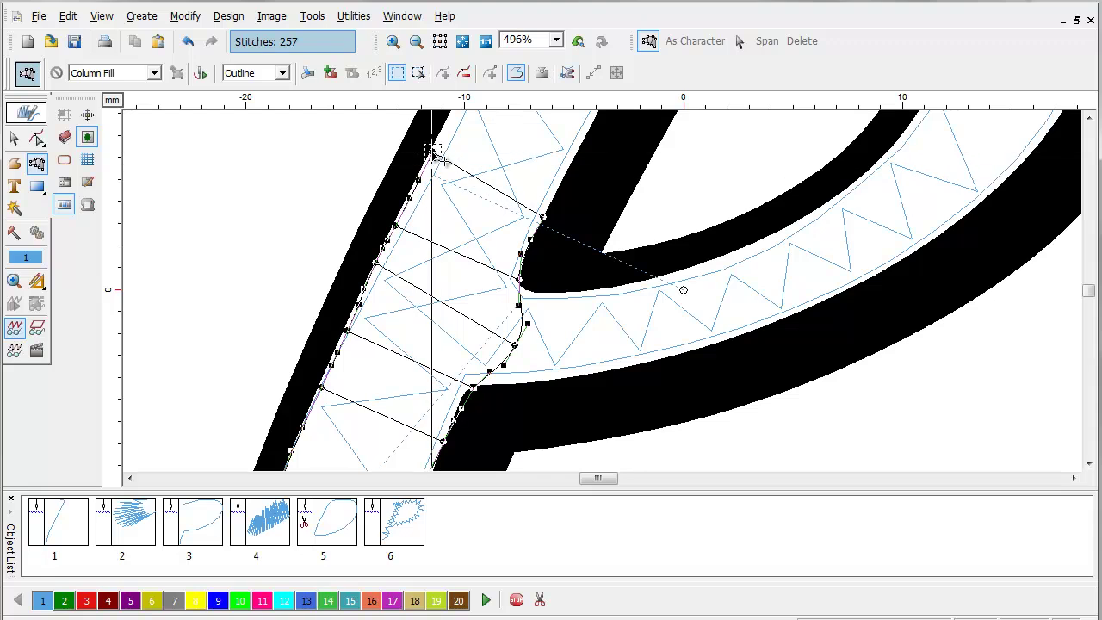
pyautogui.scroll(2, 617, 226)
pyautogui.click(607, 203)
pyautogui.click(480, 164)
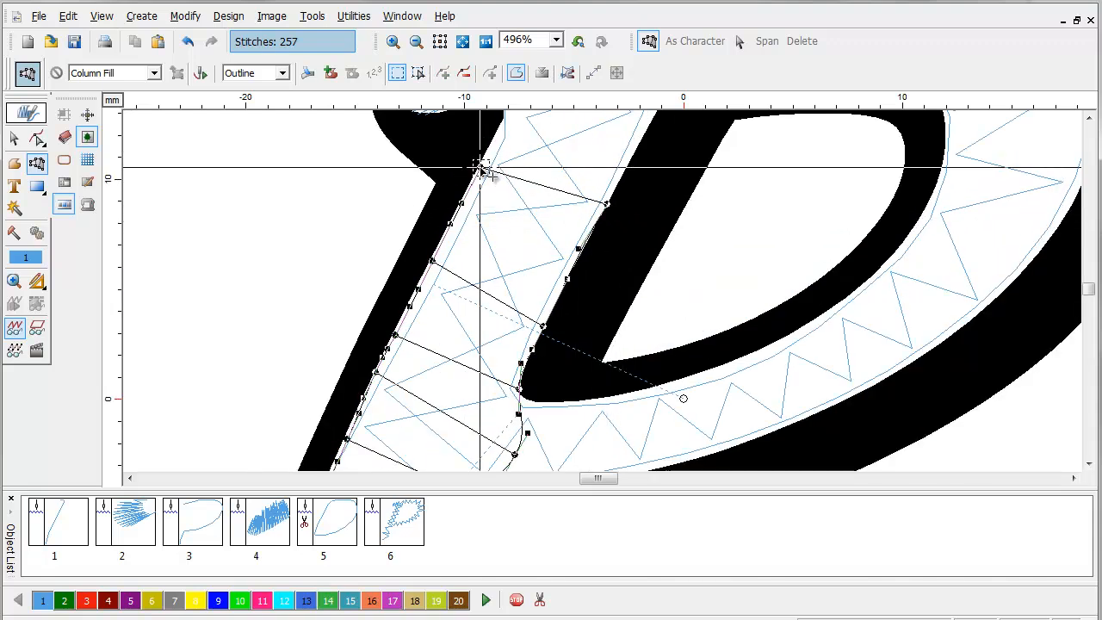
pyautogui.scroll(2, 632, 241)
# Extend the column around the top curve, close the stem outline and finish it.
pyautogui.click(645, 236)
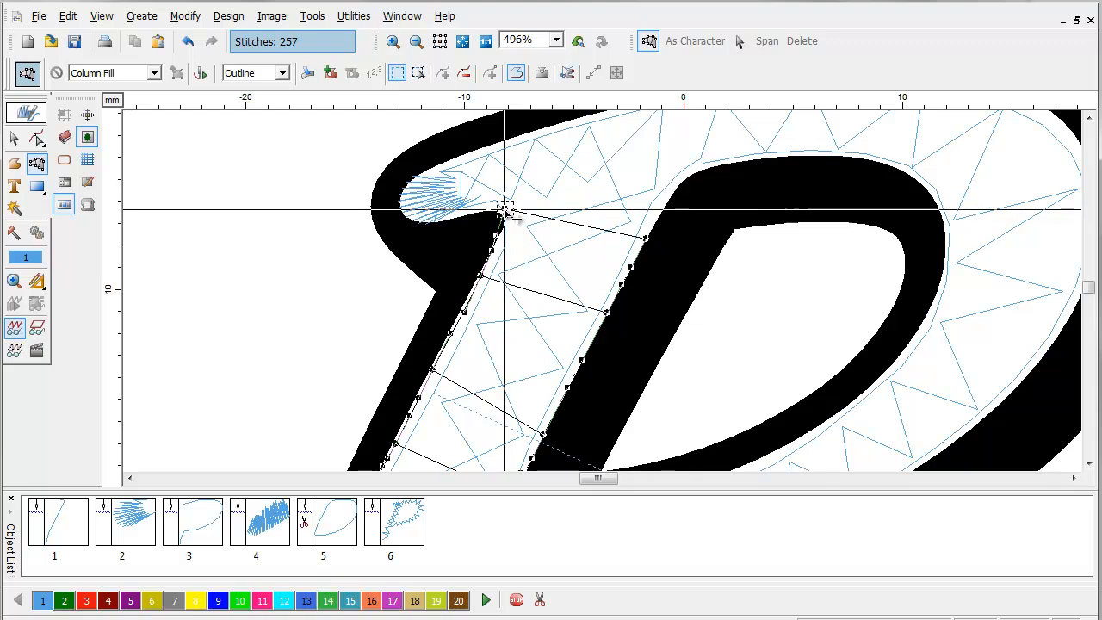
pyautogui.click(514, 209)
pyautogui.click(685, 177)
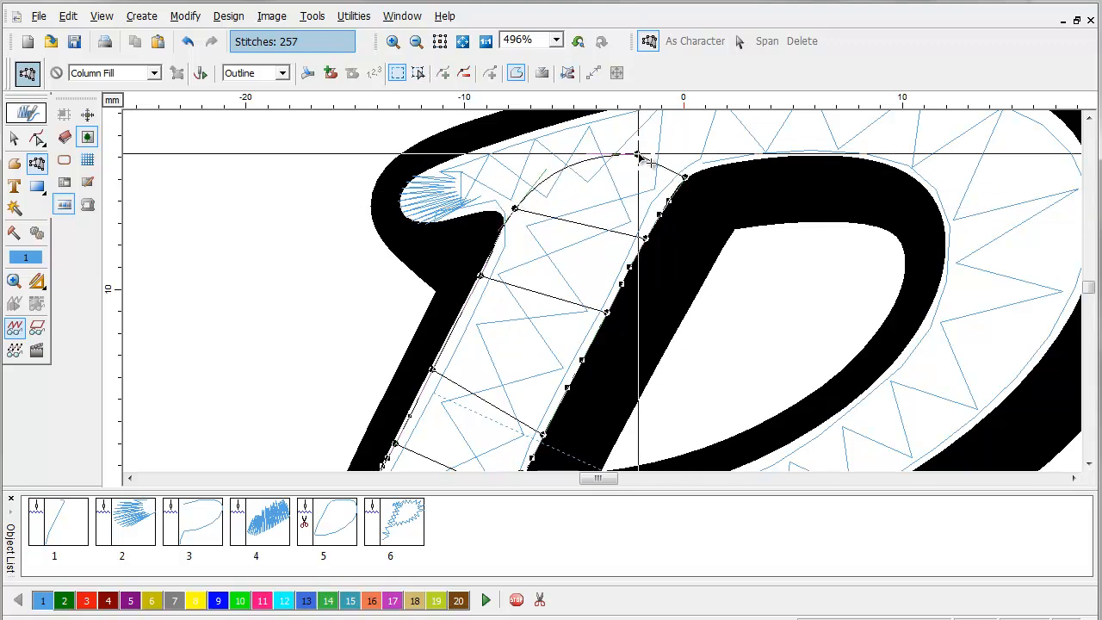
pyautogui.click(629, 138)
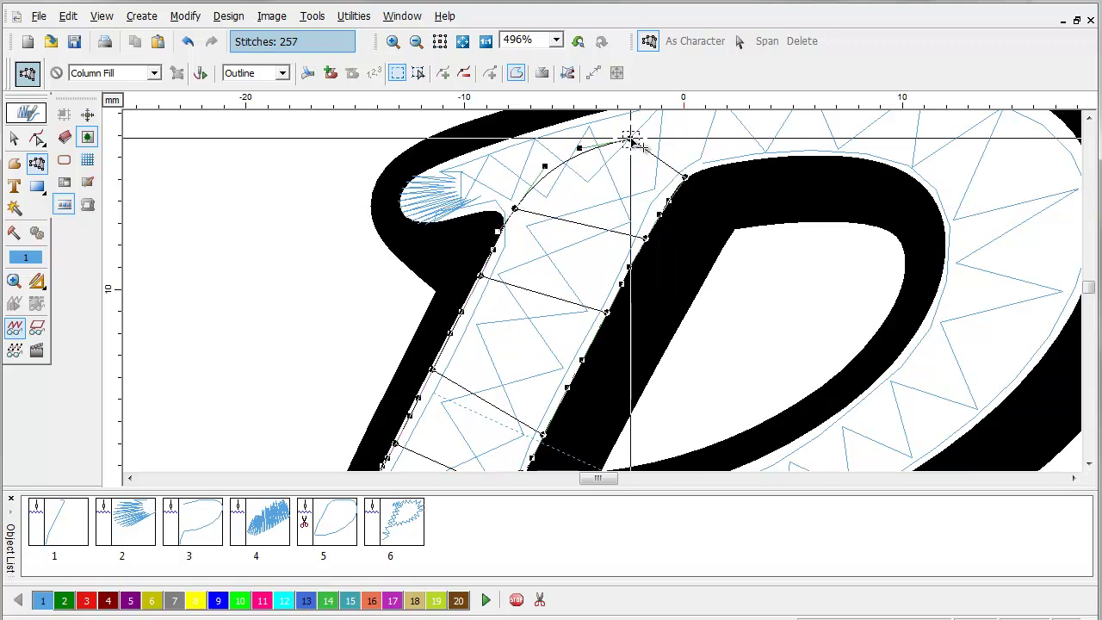
pyautogui.click(517, 211)
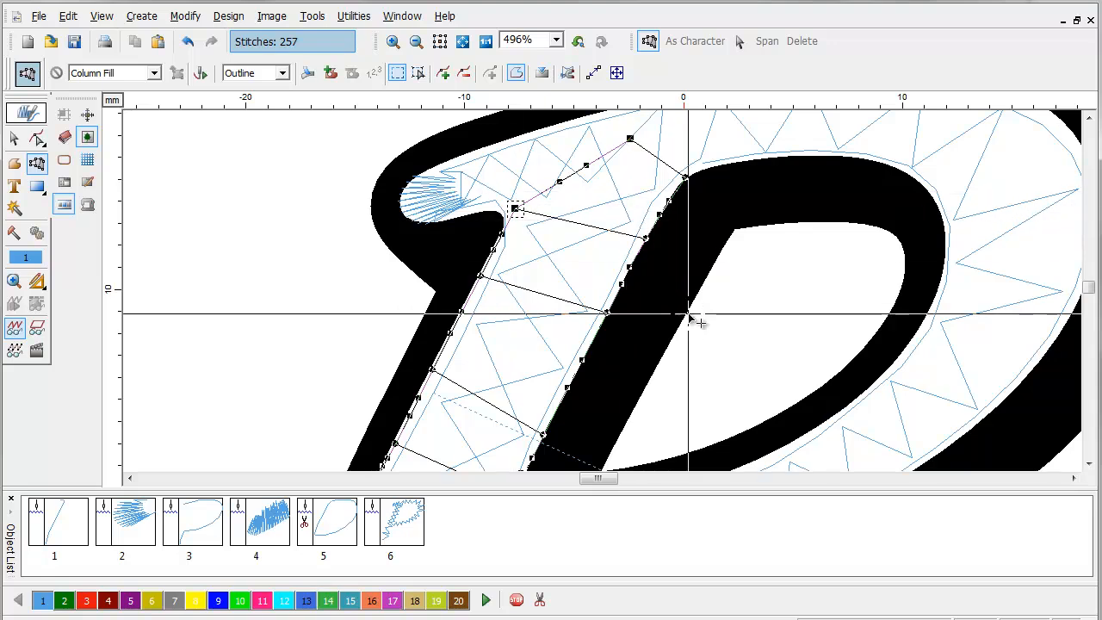
pyautogui.scroll(-3, 697, 321)
pyautogui.scroll(-2, 457, 298)
pyautogui.press('Return')
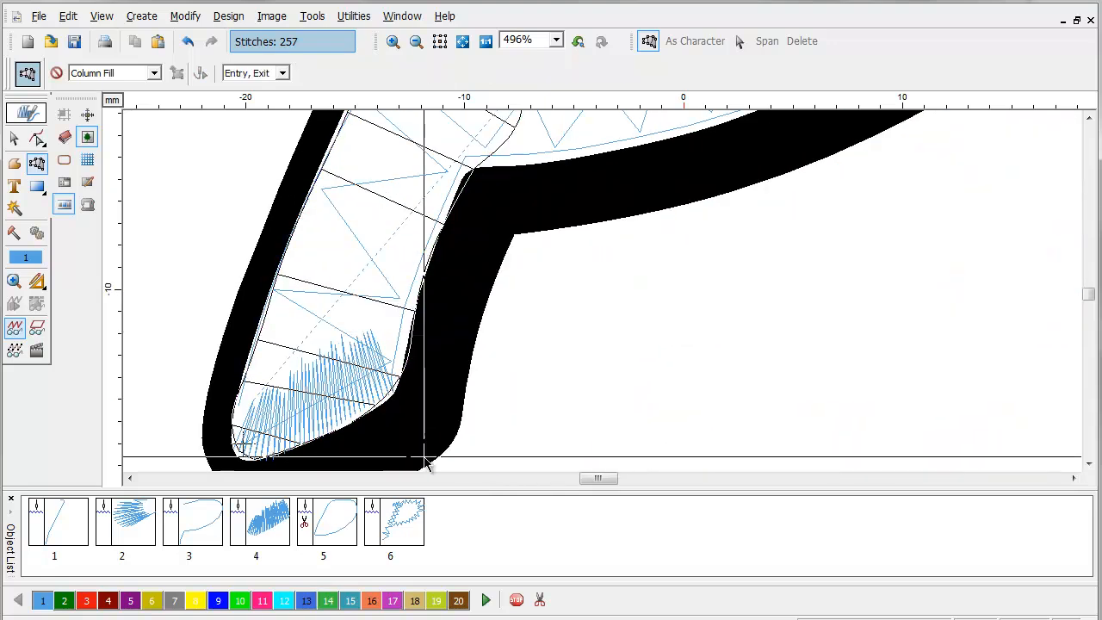
pyautogui.scroll(3, 485, 454)
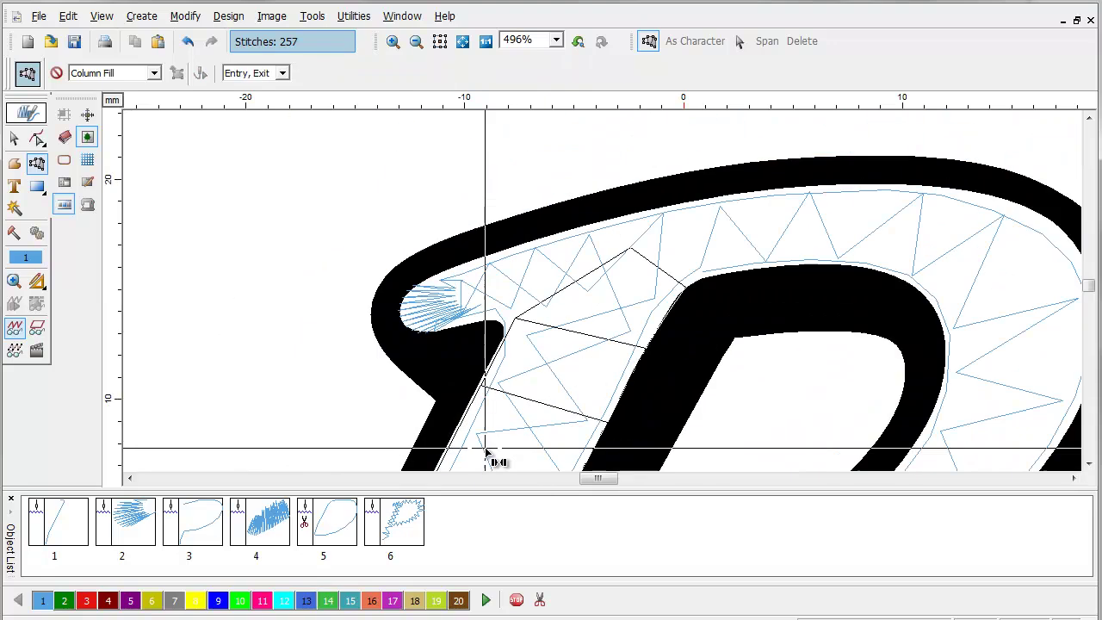
# Generate the stem's column stitches, then digitize a new column along the top arc of the bowl.
pyautogui.click(522, 301)
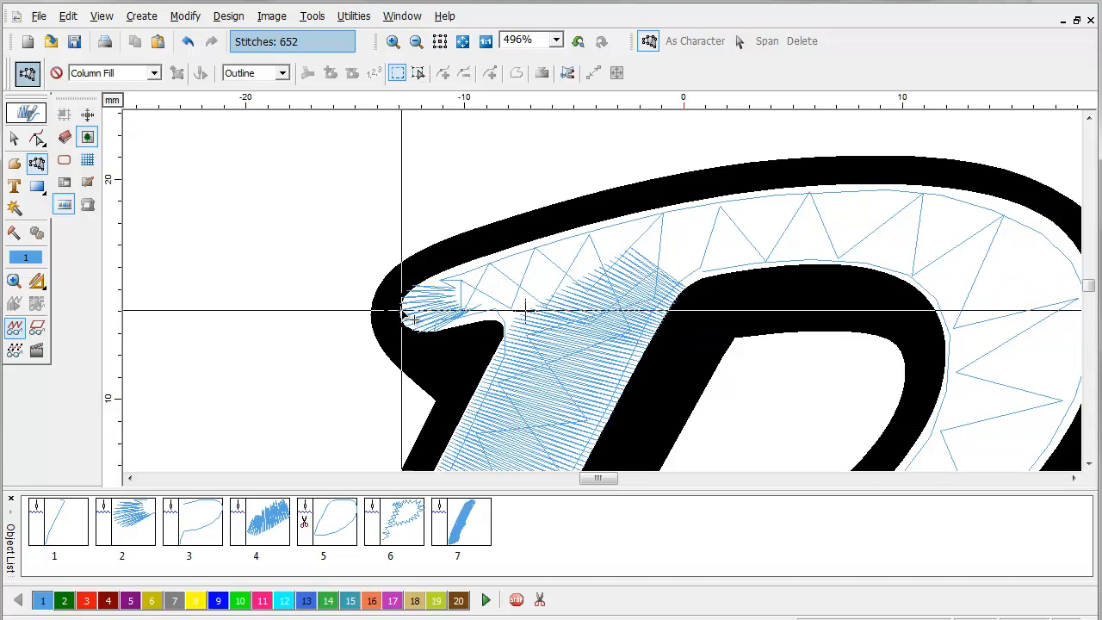
pyautogui.moveTo(427, 280); pyautogui.dragTo(446, 319)
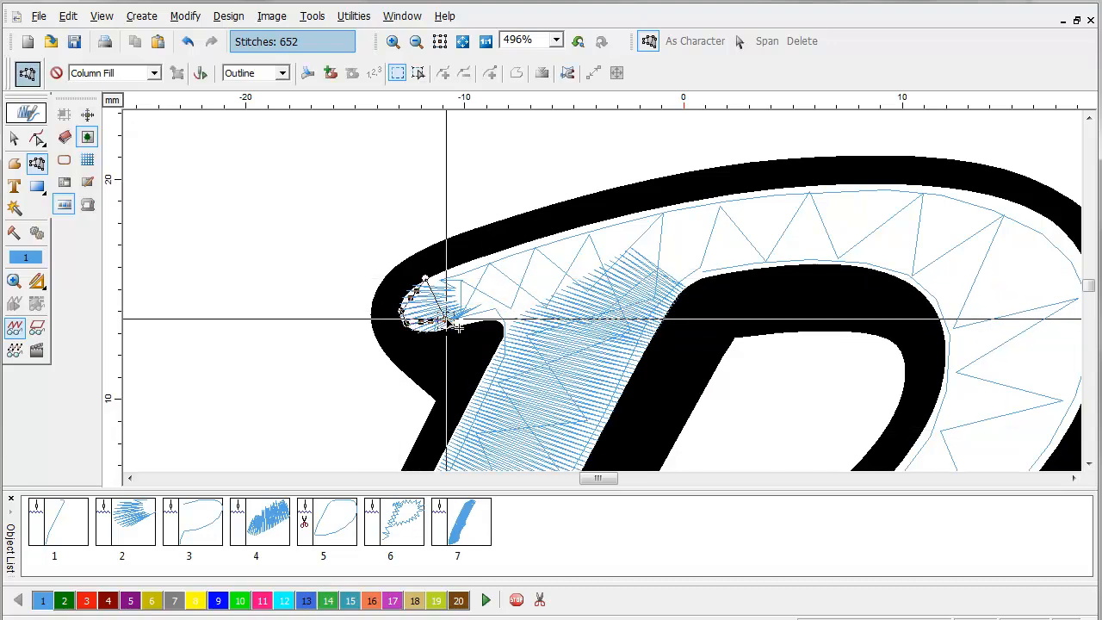
pyautogui.click(496, 253)
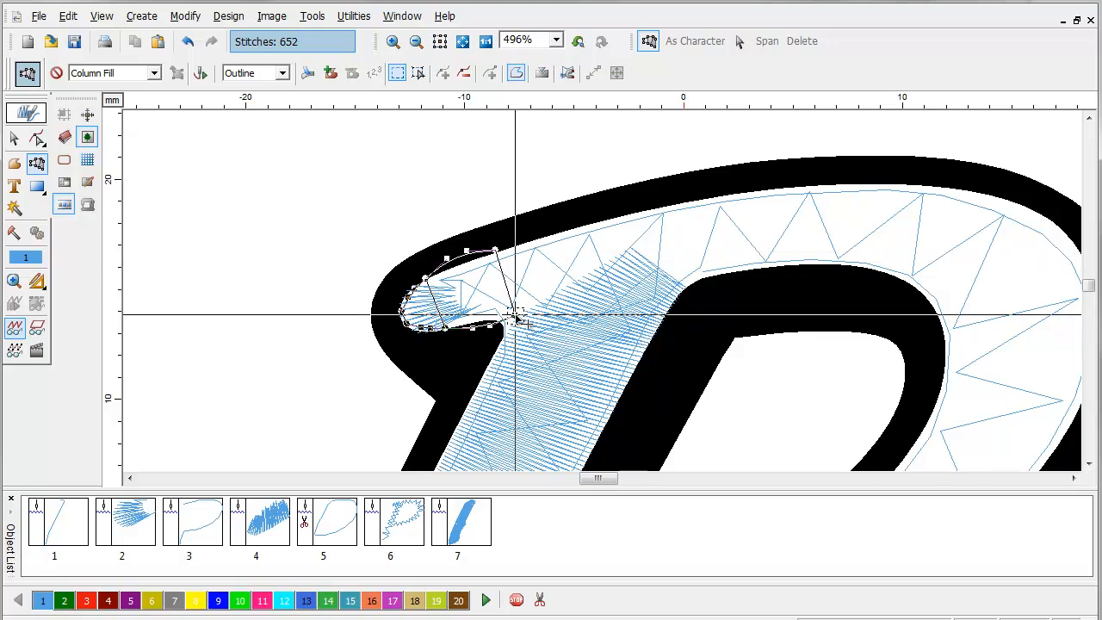
pyautogui.click(514, 315)
pyautogui.click(602, 217)
pyautogui.click(615, 288)
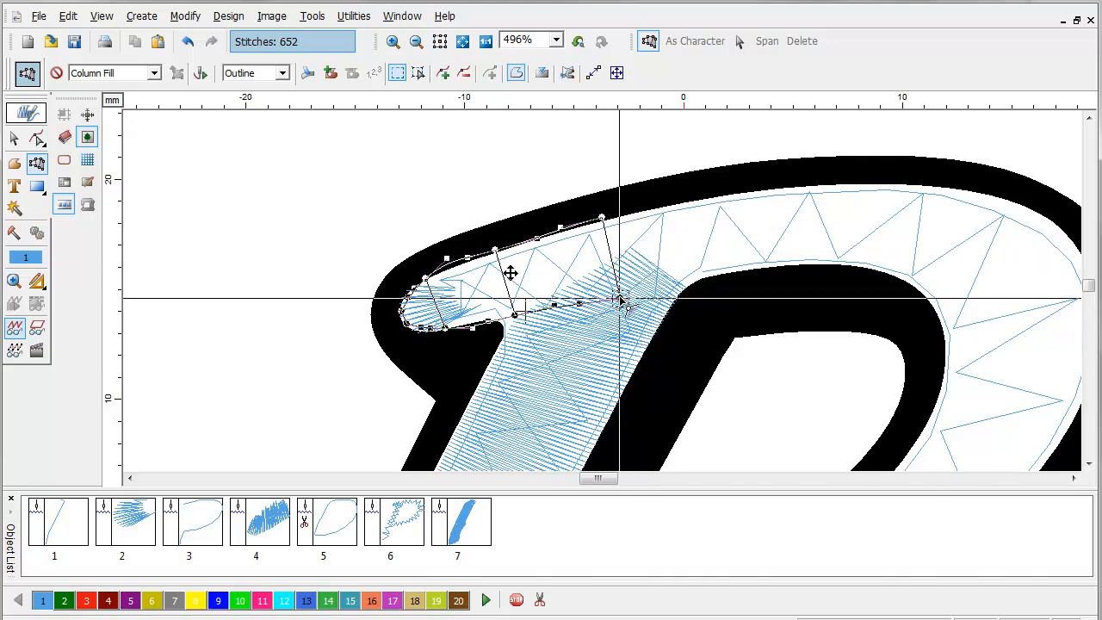
pyautogui.click(735, 196)
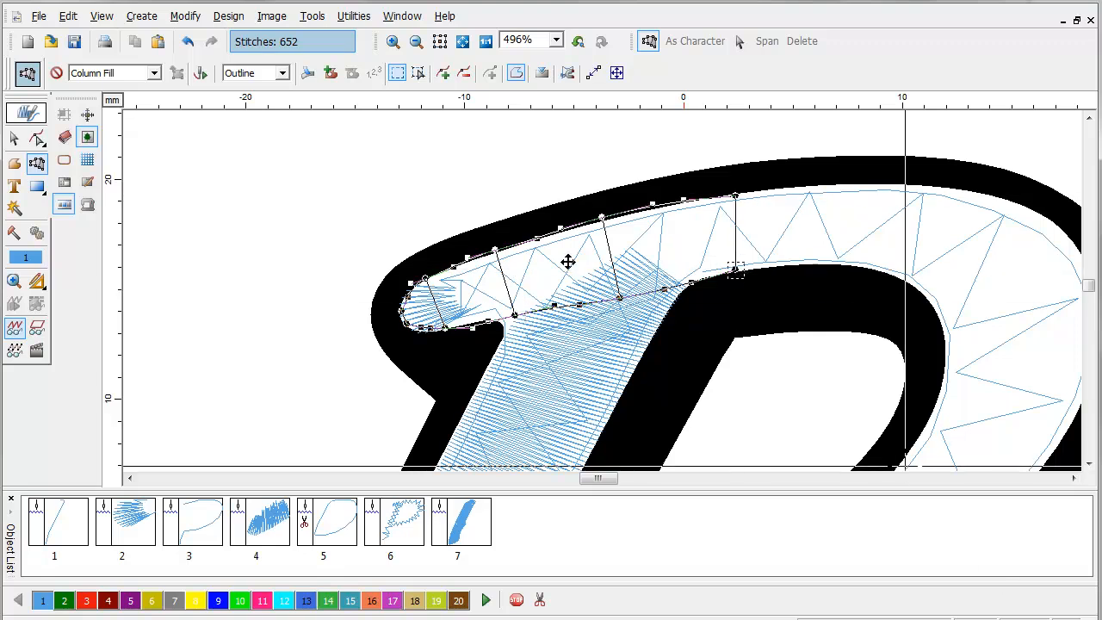
pyautogui.scroll(-3, 737, 274)
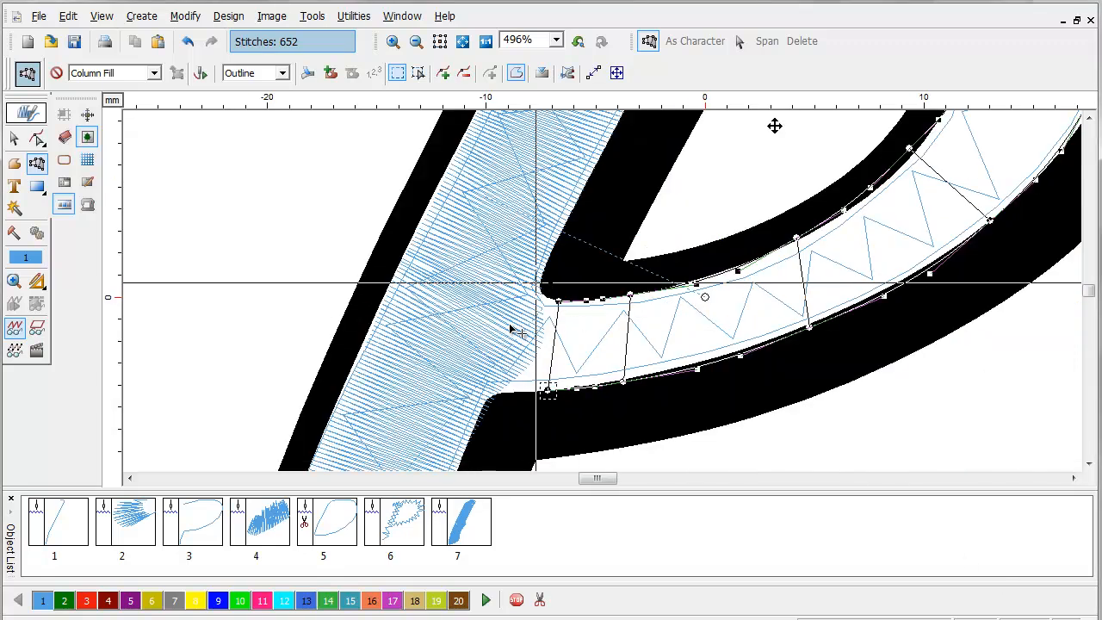
# Bring the bowl column to the stem, finish it and set entry/exit to generate its stitches.
pyautogui.click(536, 282)
pyautogui.click(480, 398)
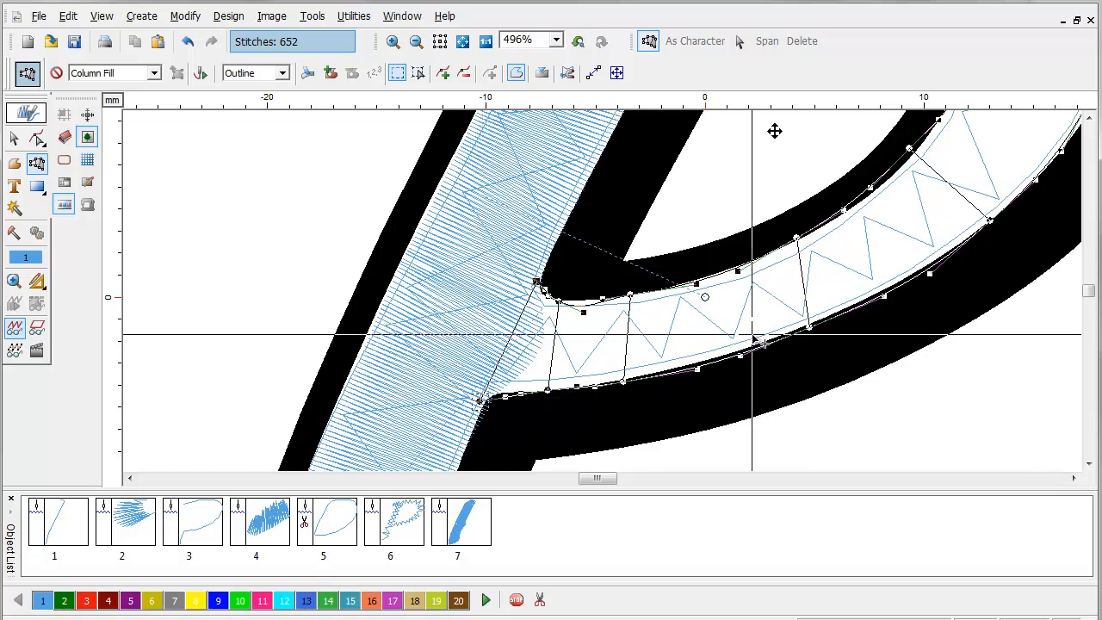
pyautogui.scroll(2, 755, 338)
pyautogui.scroll(1, 751, 337)
pyautogui.rightClick(738, 290)
pyautogui.click(747, 300)
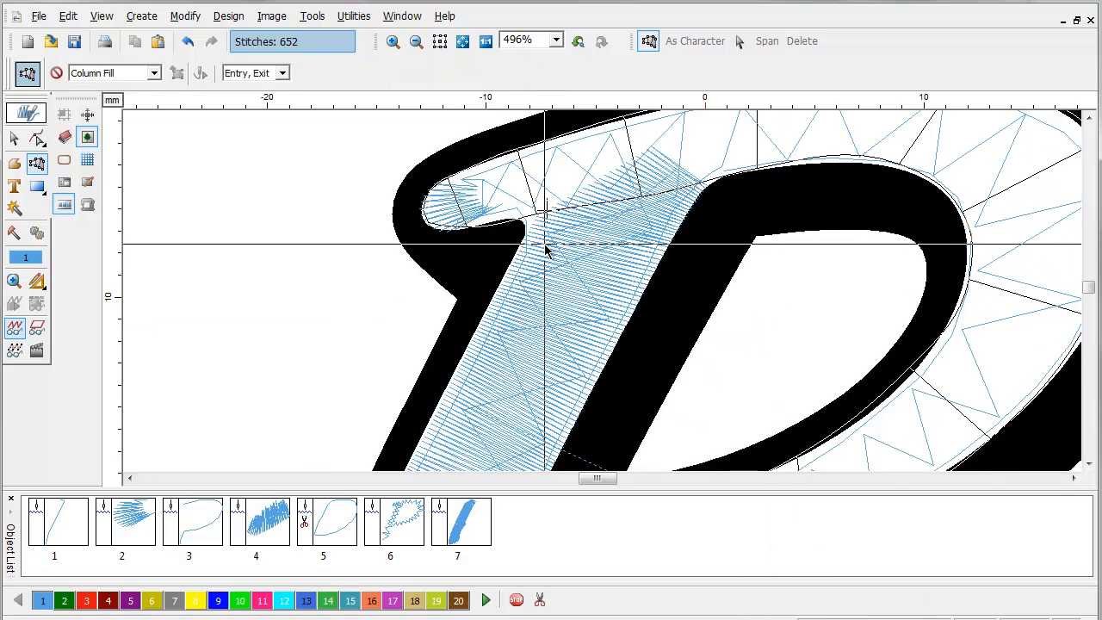
pyautogui.click(543, 212)
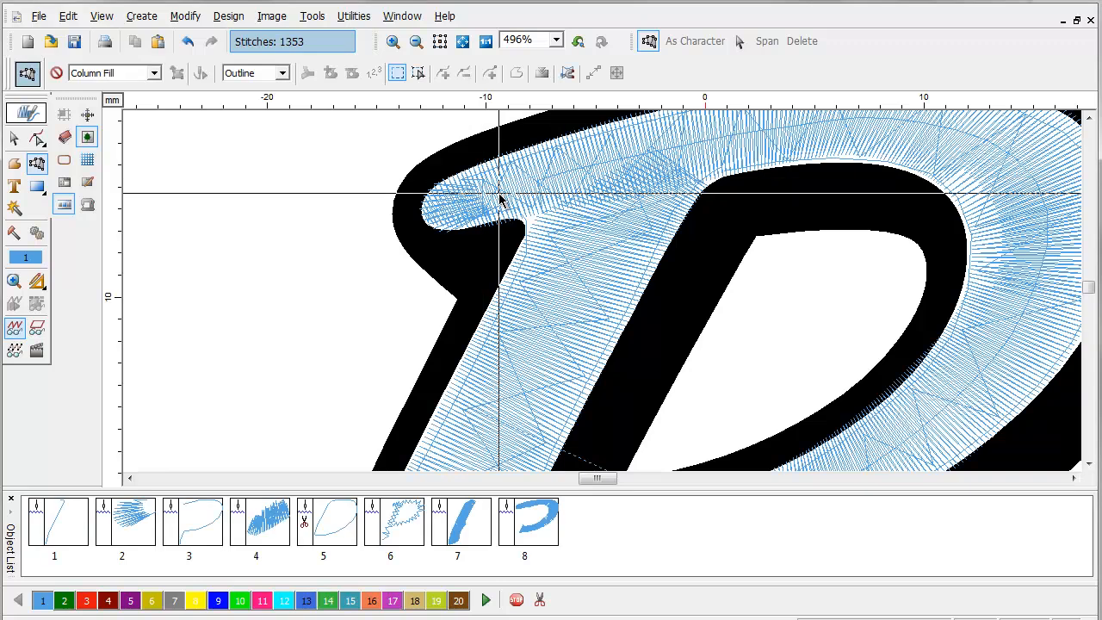
# Zoom out to the whole letter and switch to the realistic 3D stitch preview.
pyautogui.click(415, 43)
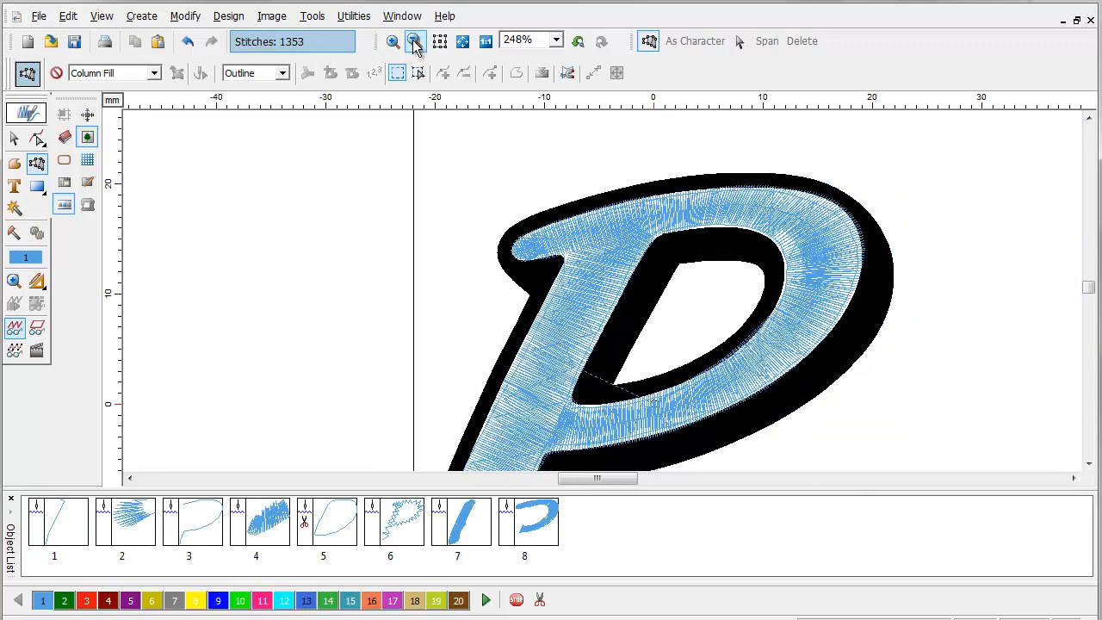
pyautogui.scroll(-1, 713, 288)
pyautogui.scroll(-1, 753, 270)
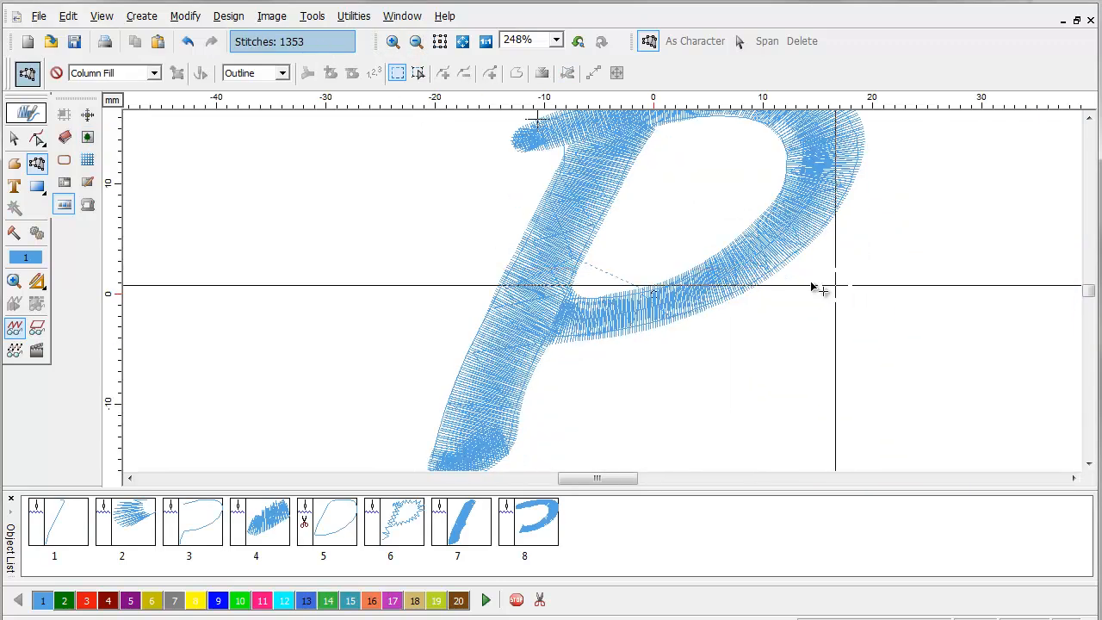
pyautogui.click(37, 352)
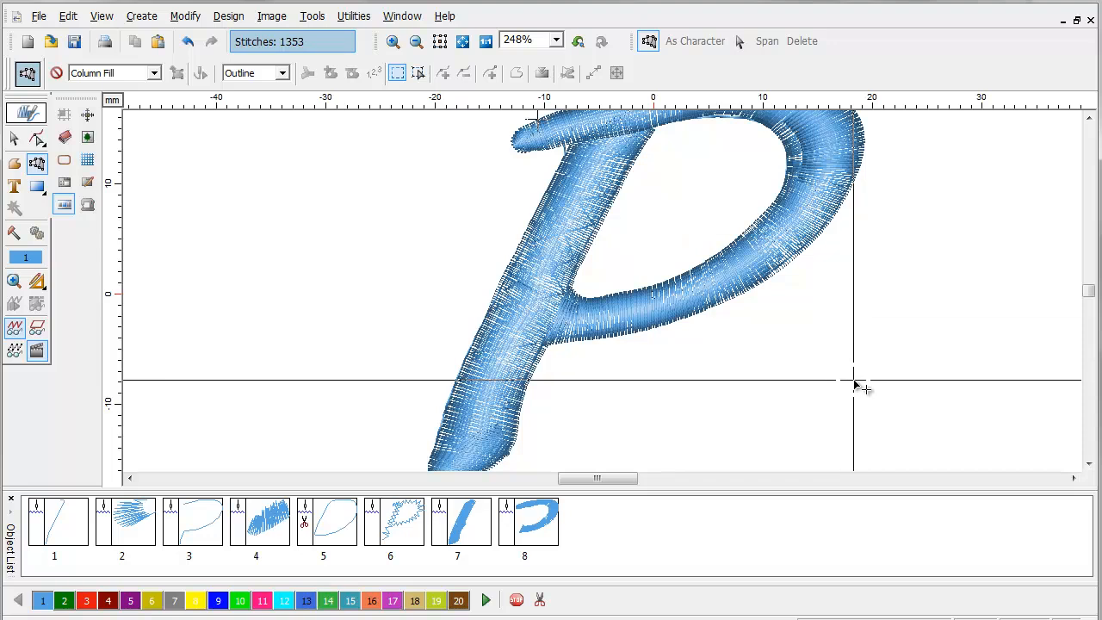
pyautogui.scroll(1, 854, 383)
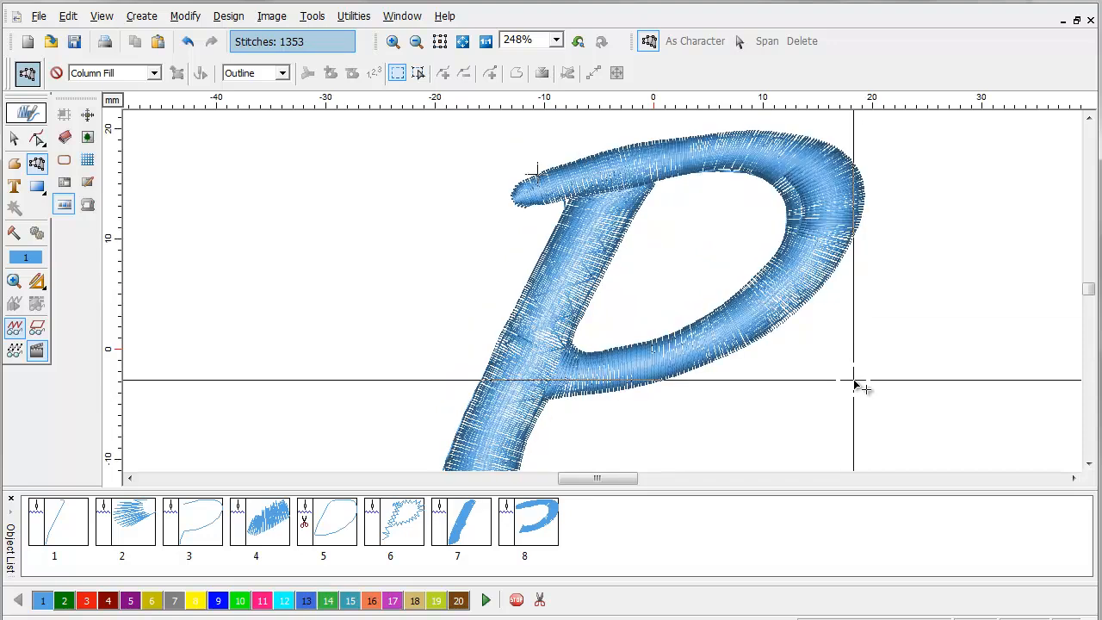